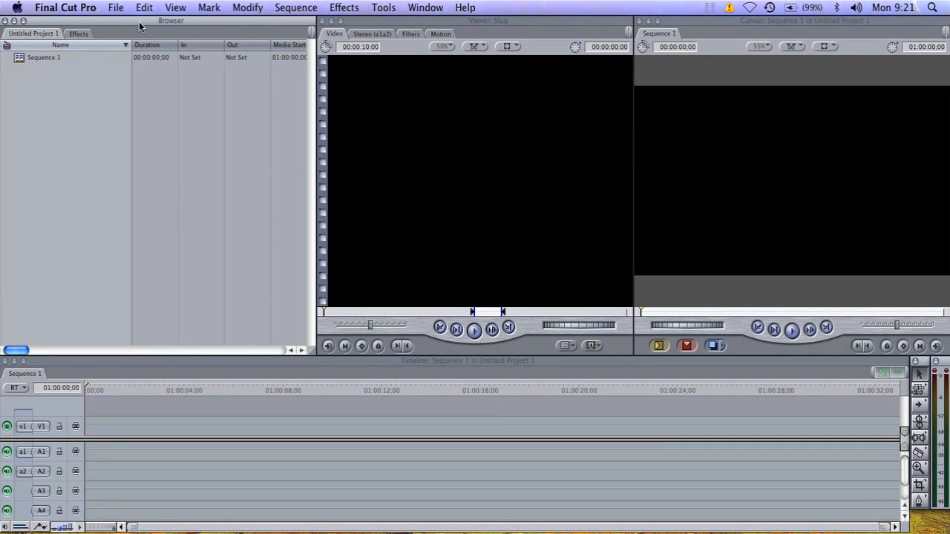
Step: Enlarge the Browser window and move it lower, away from its docked place in the layout
drag(139, 27, 216, 64)
drag(389, 387, 735, 481)
drag(299, 61, 222, 126)
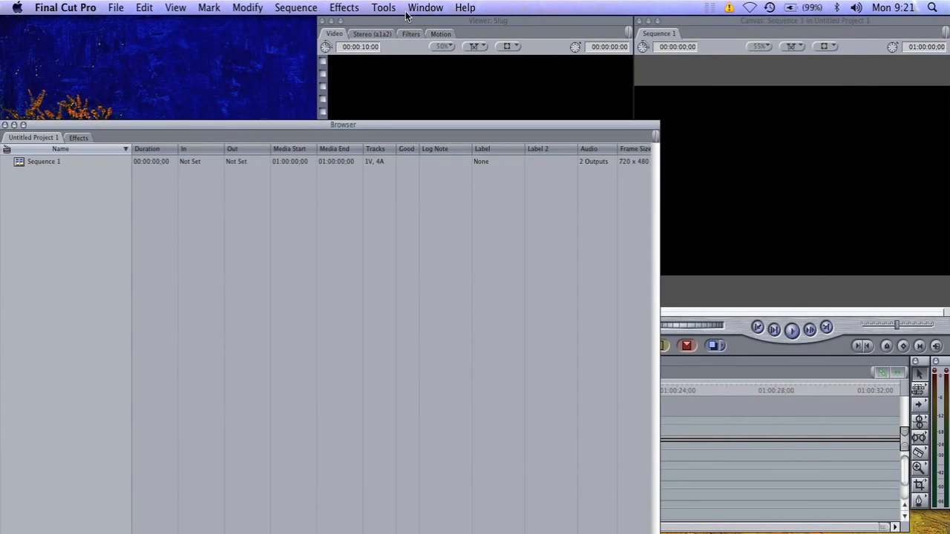
Step: Move the Viewer window over the Browser, enlarge it and reposition it nearer the screen's upper corner
drag(424, 19, 228, 126)
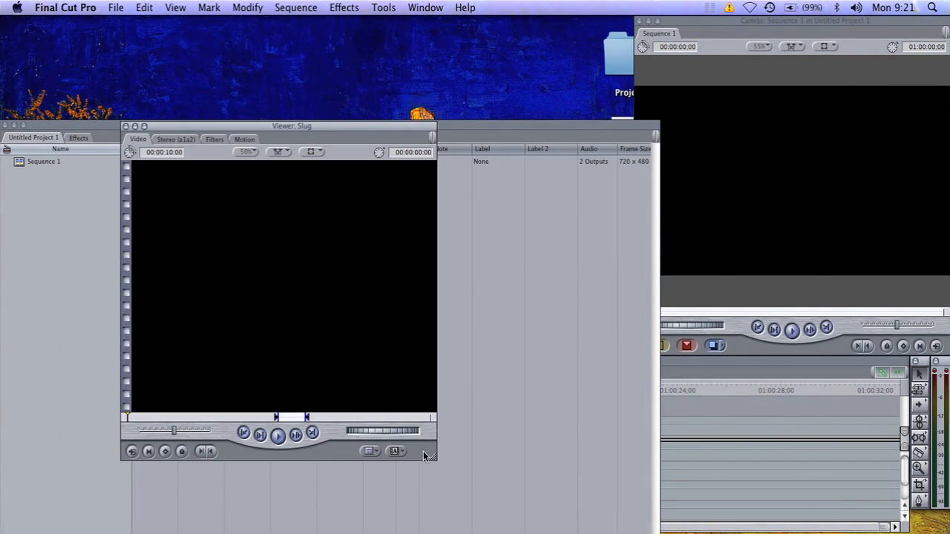
drag(436, 459, 619, 515)
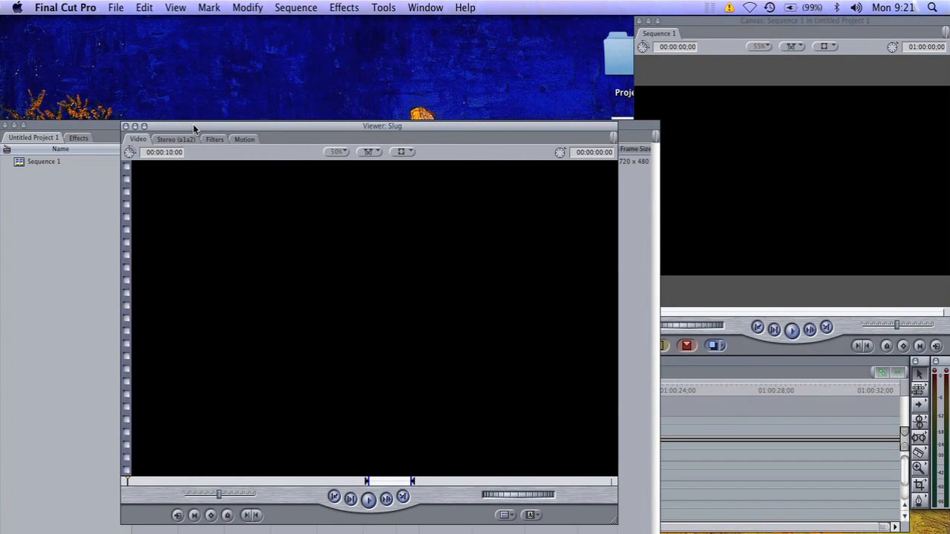
drag(193, 124, 104, 66)
Step: Enlarge the Canvas window and move it so it overlaps the Viewer, and restore the Standard window layout
drag(761, 20, 642, 30)
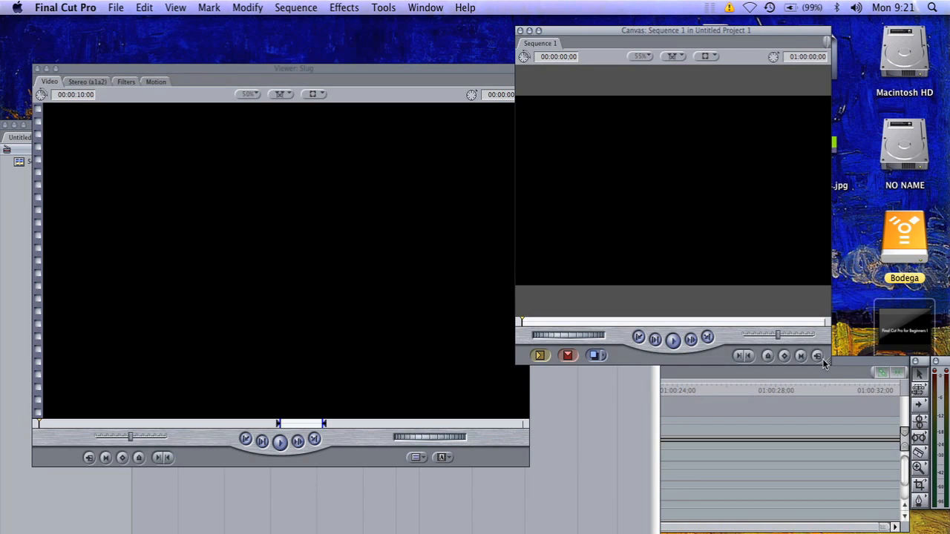
drag(827, 361, 891, 409)
drag(629, 30, 440, 60)
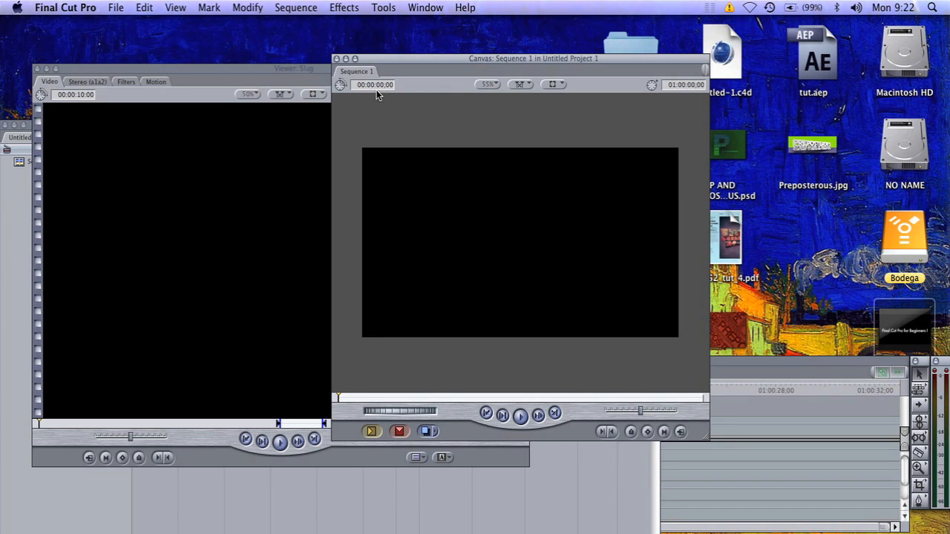
key(ctrl+u)
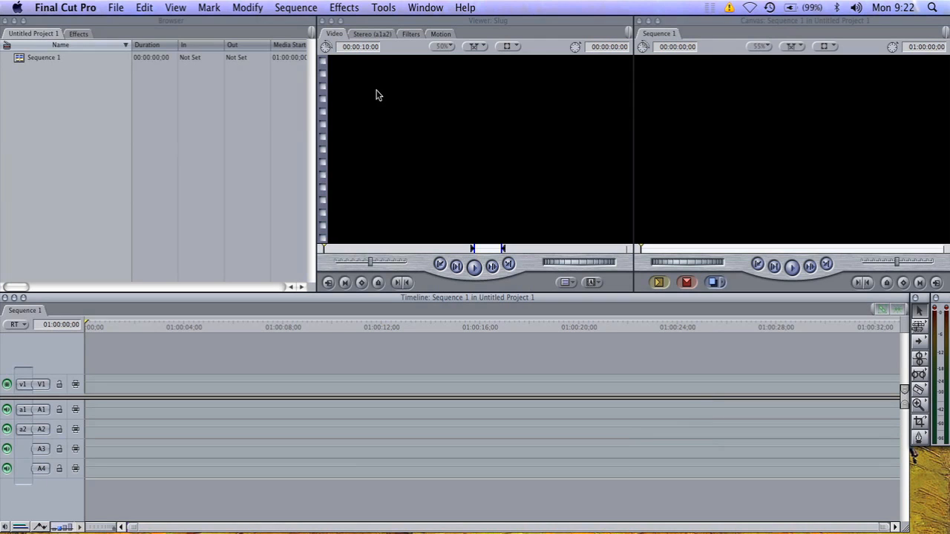
Step: Move the Browser and Viewer out of place and restore the Standard window arrangement
drag(221, 23, 271, 157)
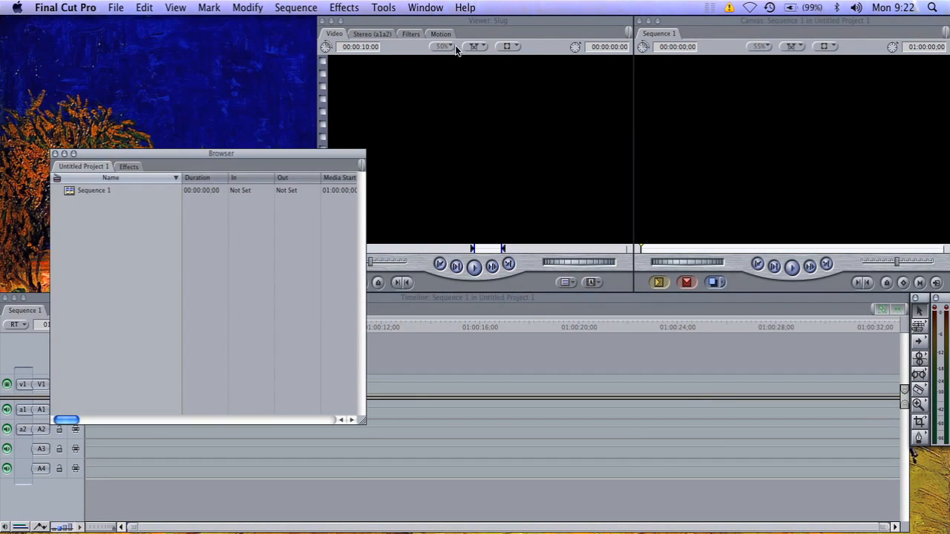
drag(496, 24, 568, 177)
click(425, 8)
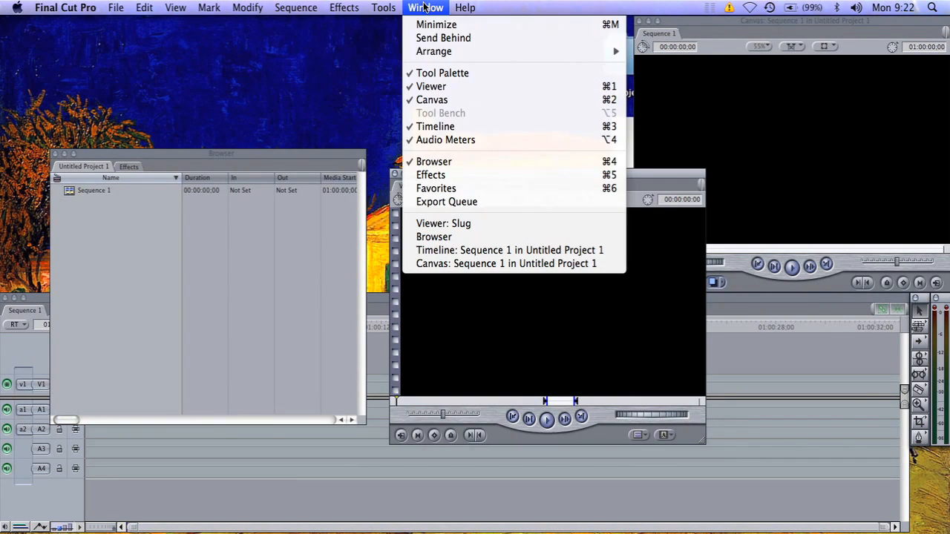
mouse_move(444, 49)
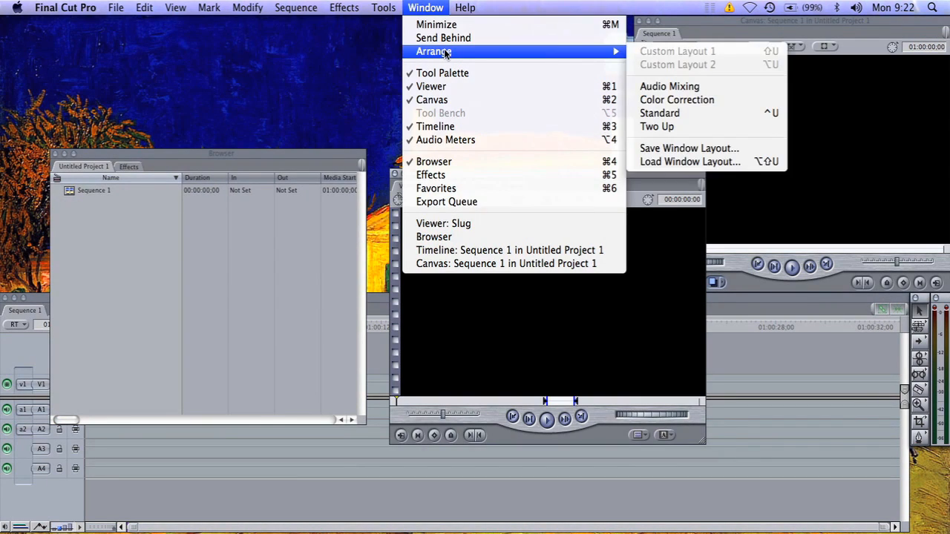
click(694, 116)
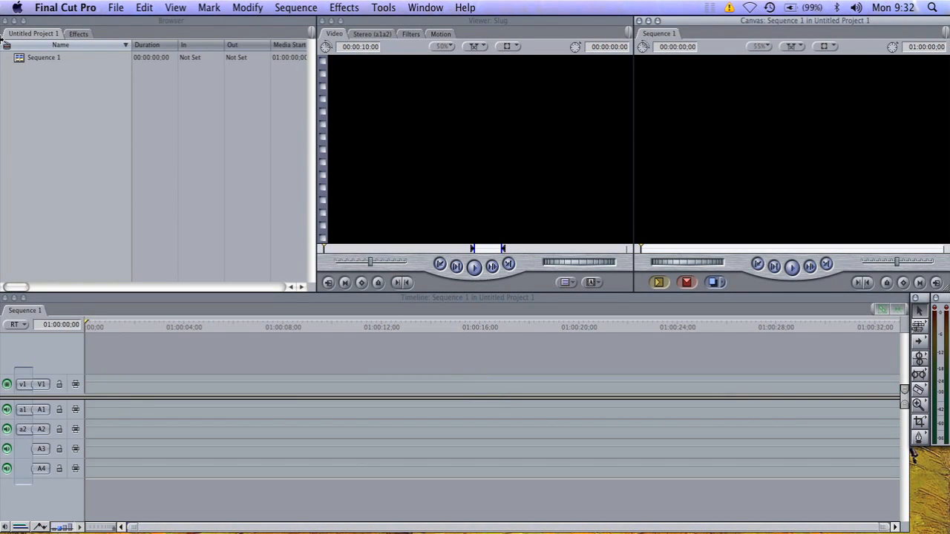
Step: Minimize the Browser and Viewer windows and restore both from the Dock
click(14, 20)
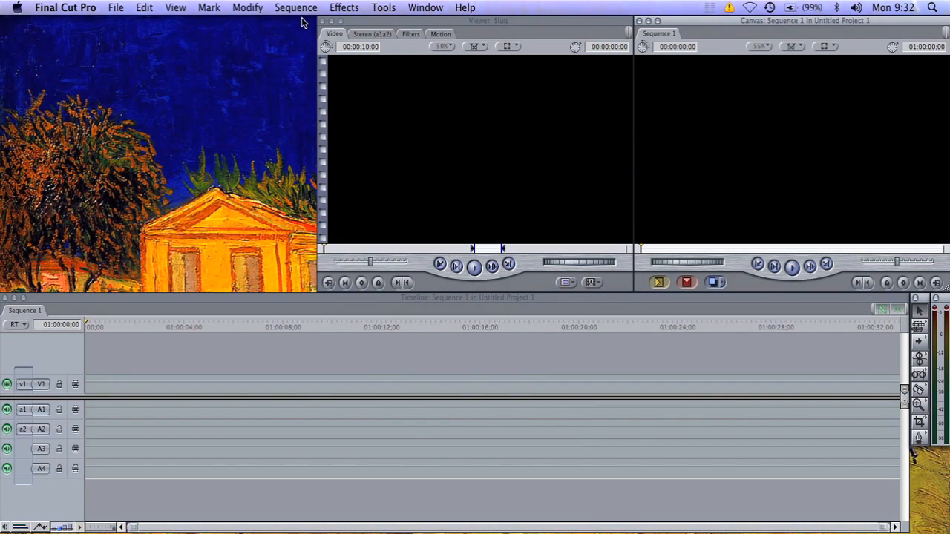
click(331, 21)
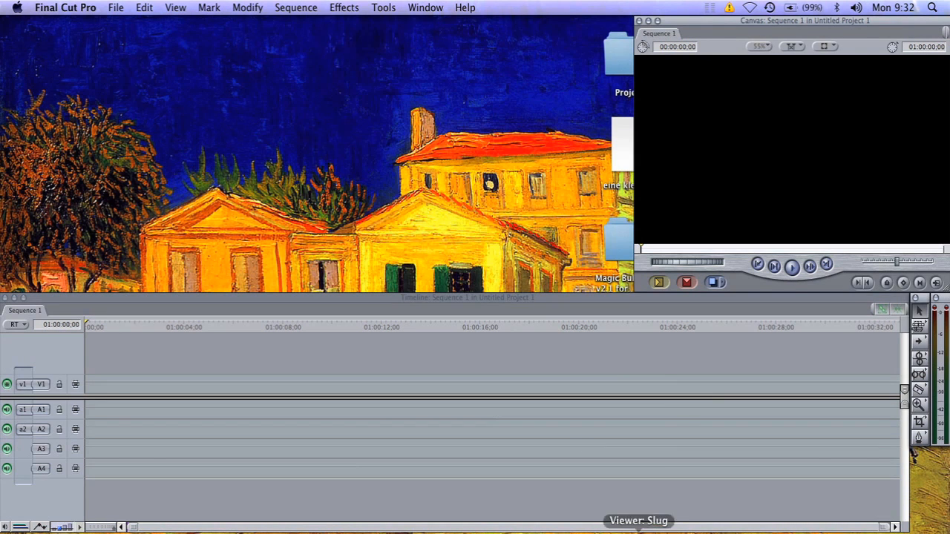
click(599, 528)
click(604, 529)
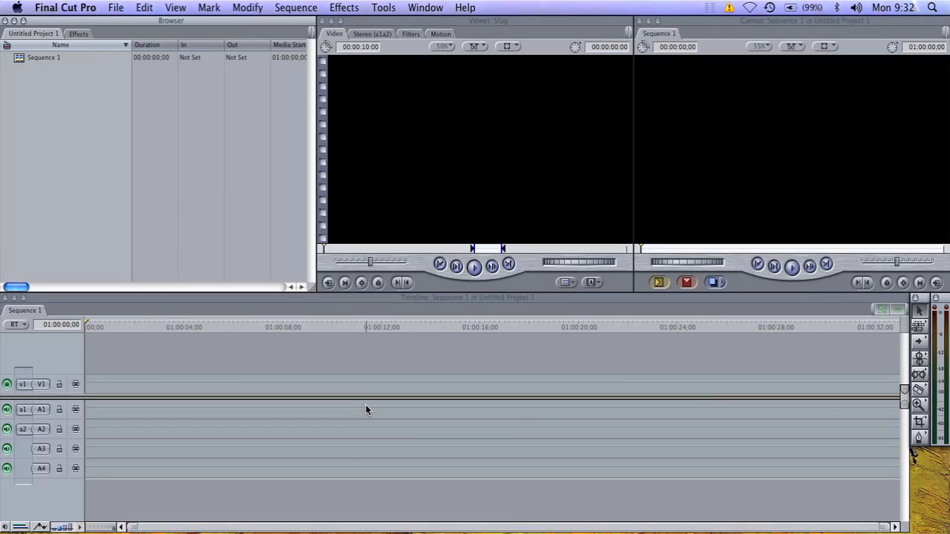
Step: Hide Final Cut Pro and bring it back to the front, twice
key(super+h)
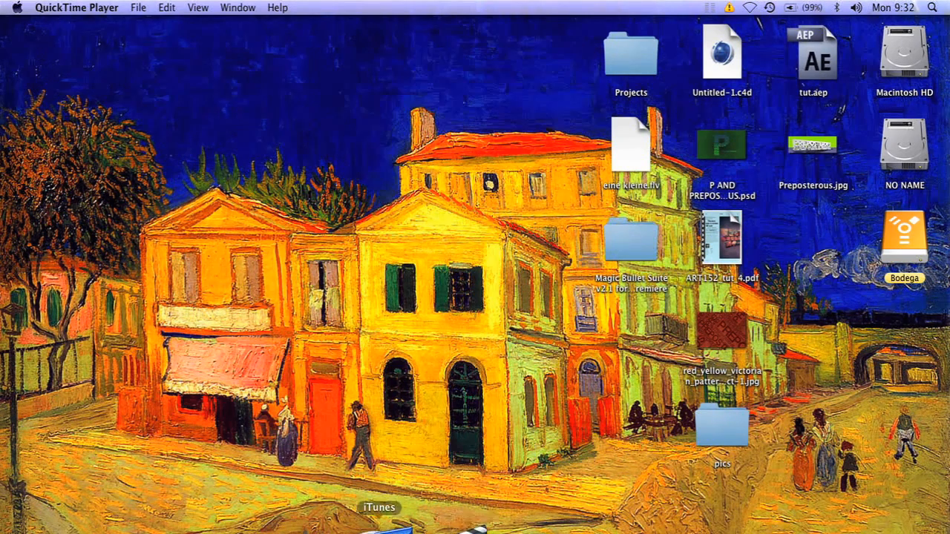
click(458, 529)
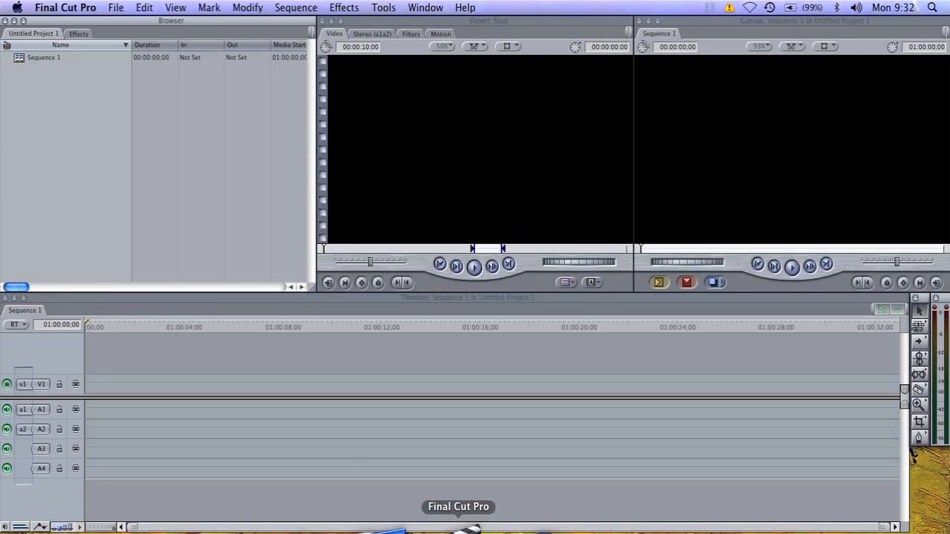
click(77, 9)
click(174, 161)
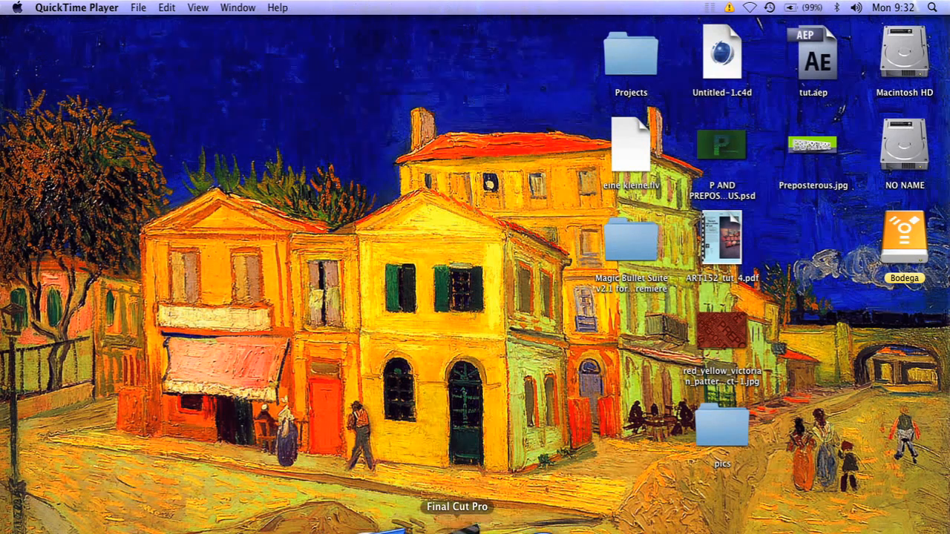
click(458, 529)
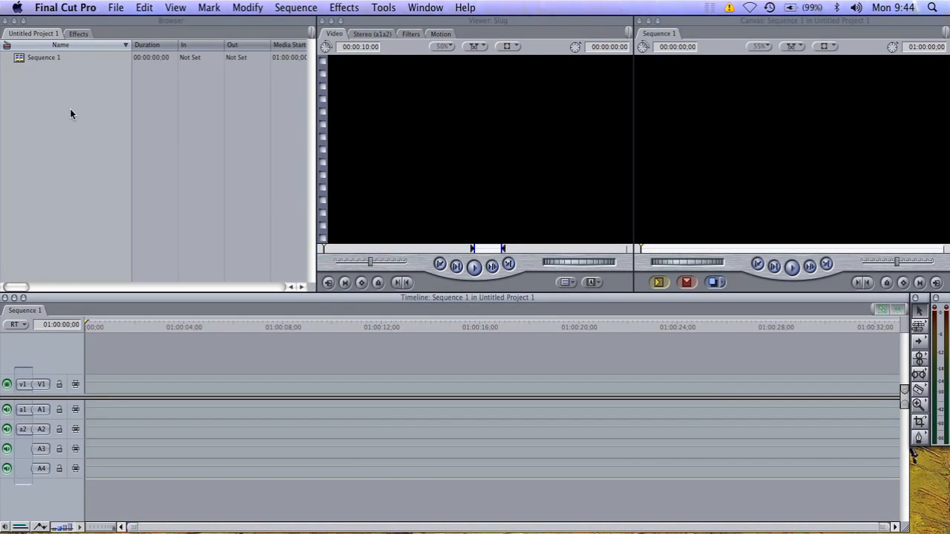
Step: Activate the Viewer, Canvas and Timeline windows in turn, shifting the tool palette slightly over the Timeline's edge
click(367, 27)
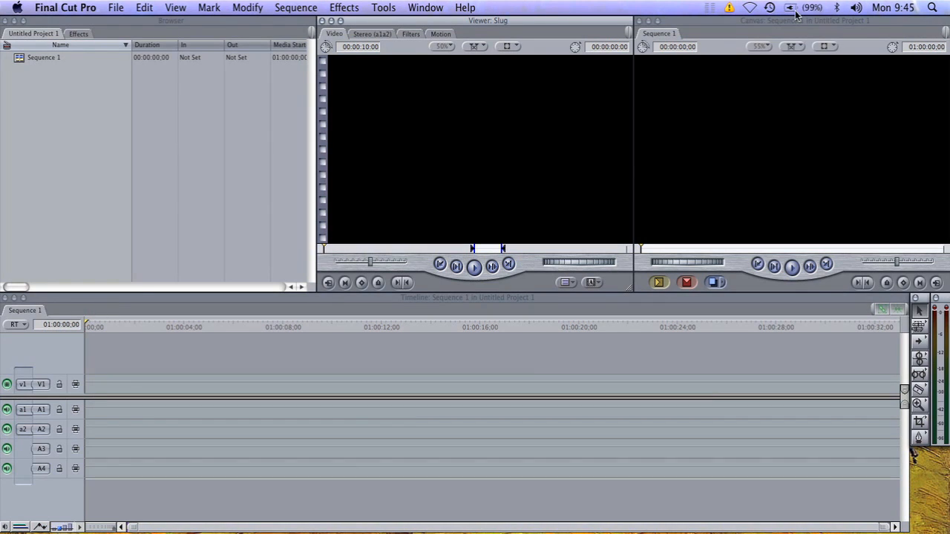
click(729, 27)
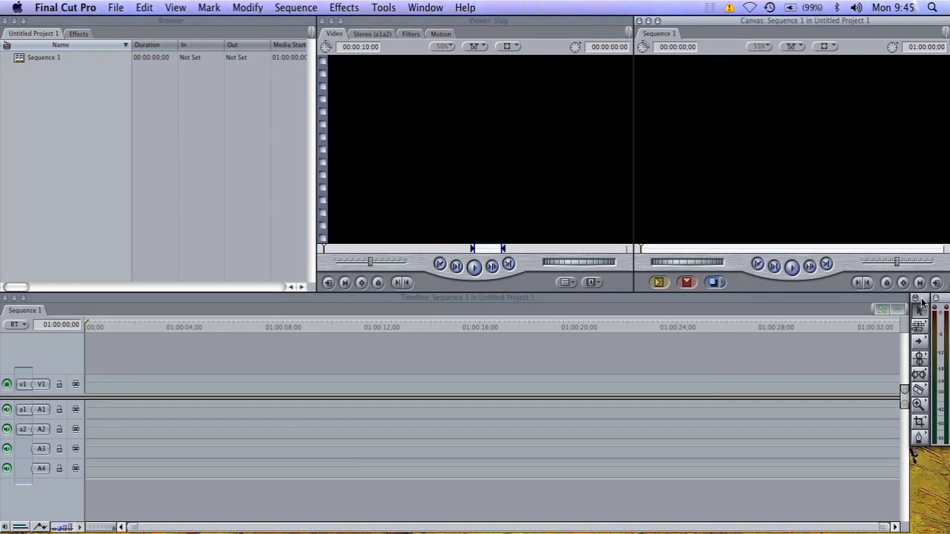
drag(923, 302, 918, 300)
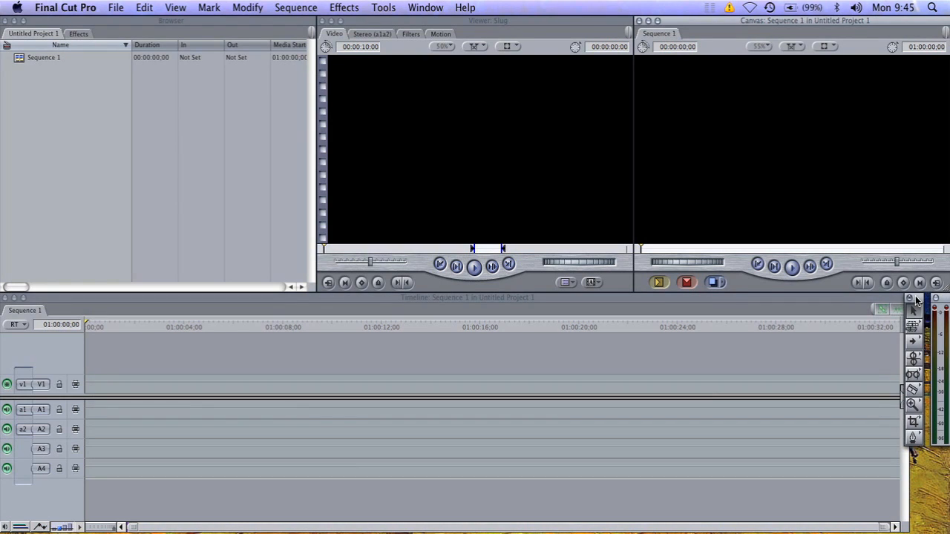
click(917, 294)
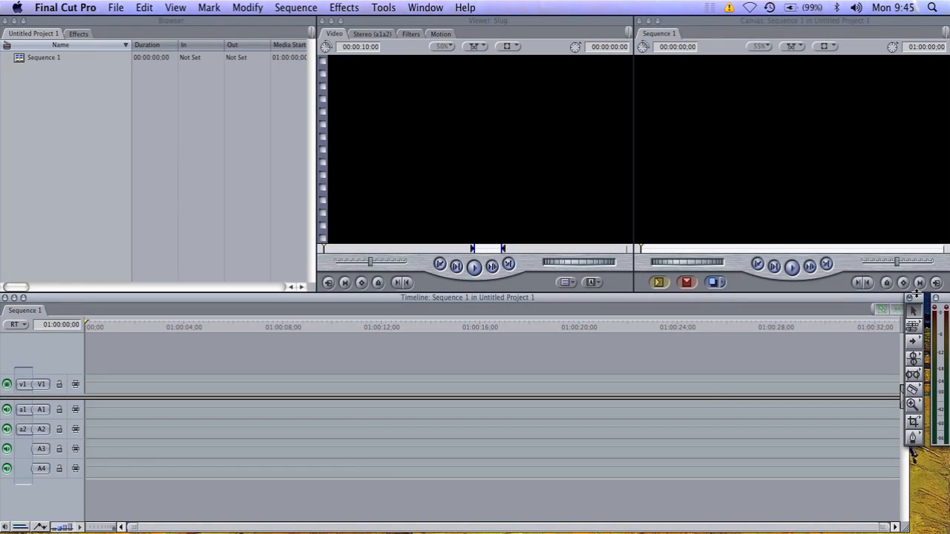
key(super+w)
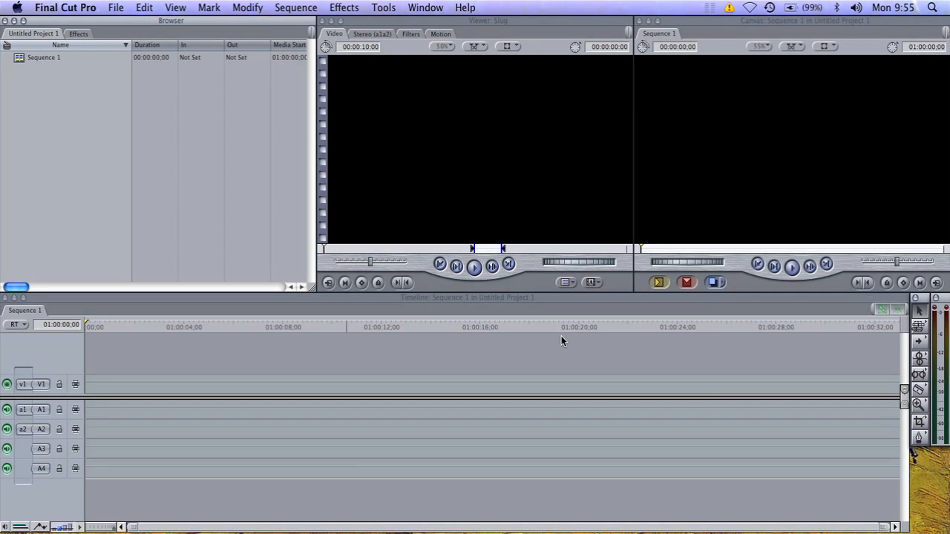
Step: Import Cartoon Accent 12.caf, the Monkeys are our Friends movie and P AND PREPOSTEROUS.jpg from the Desktop's FCP Imports folder, and clear the selection
key(super+i)
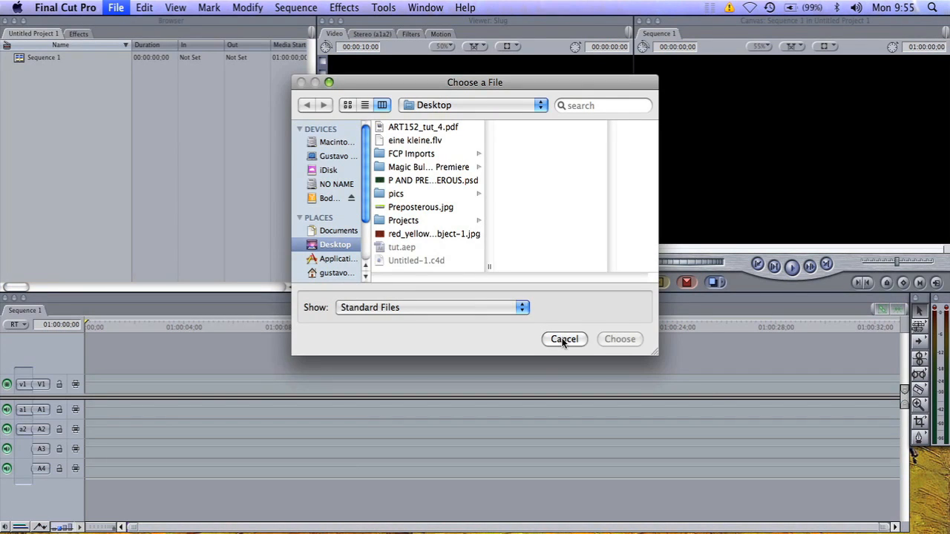
click(563, 339)
click(115, 7)
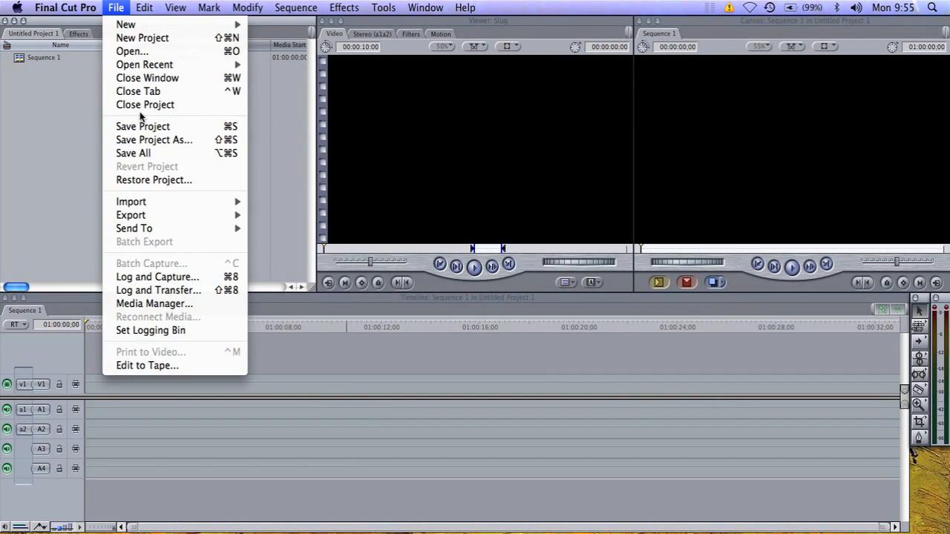
mouse_move(170, 202)
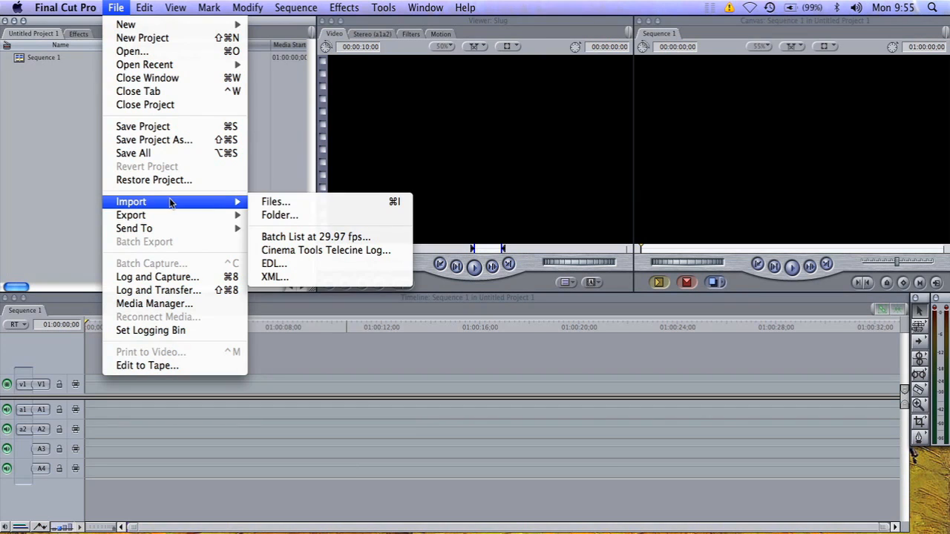
click(262, 205)
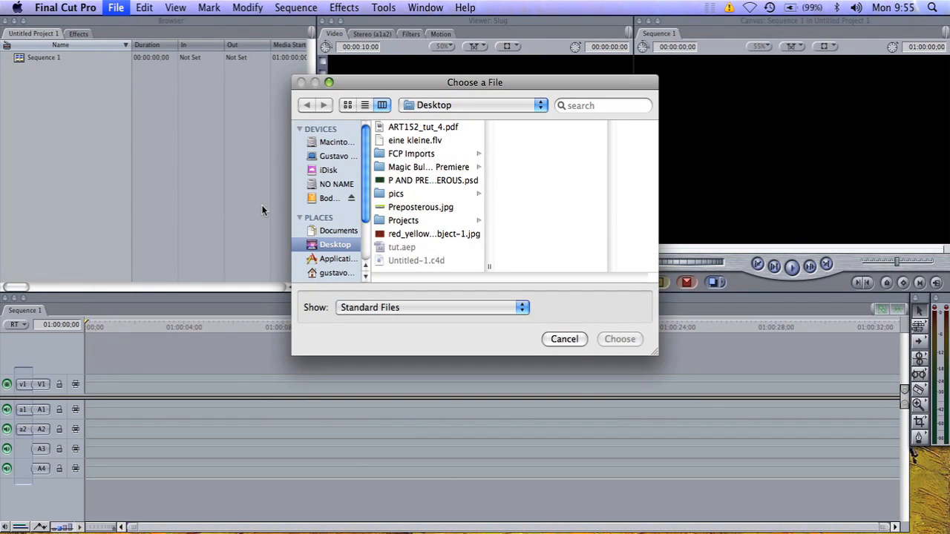
click(409, 153)
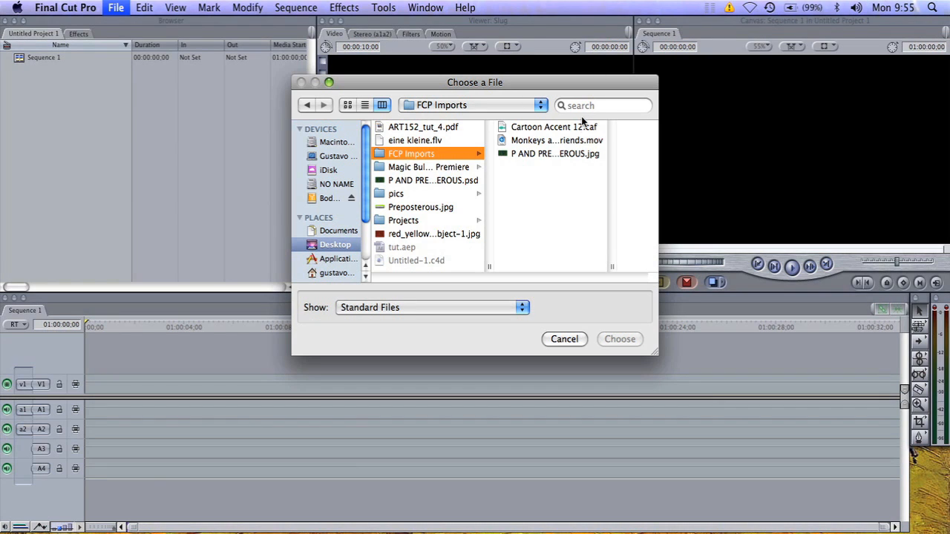
click(581, 156)
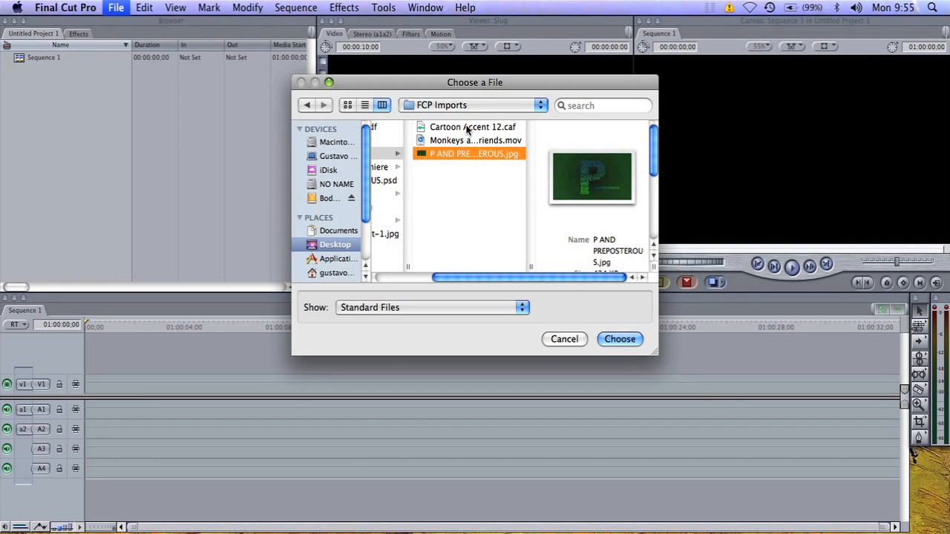
shift+click(467, 127)
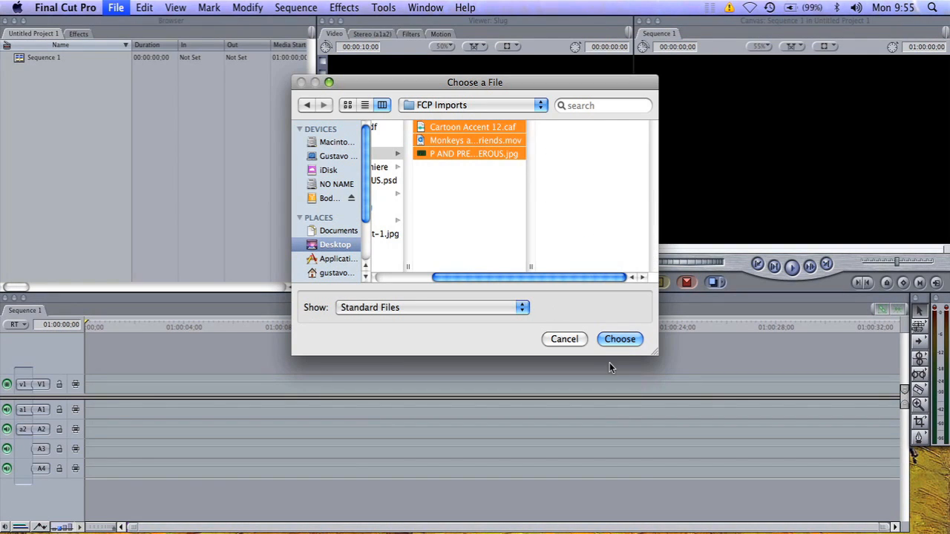
click(618, 340)
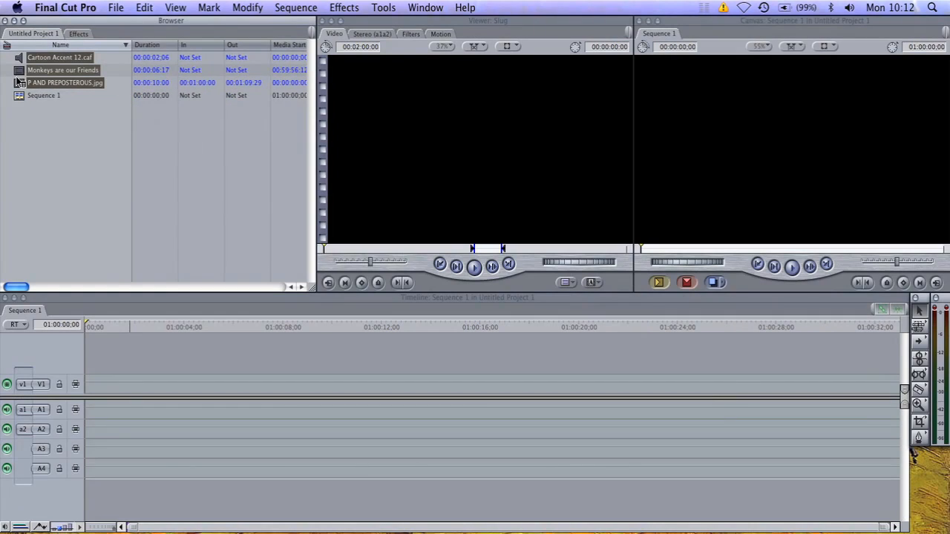
click(28, 131)
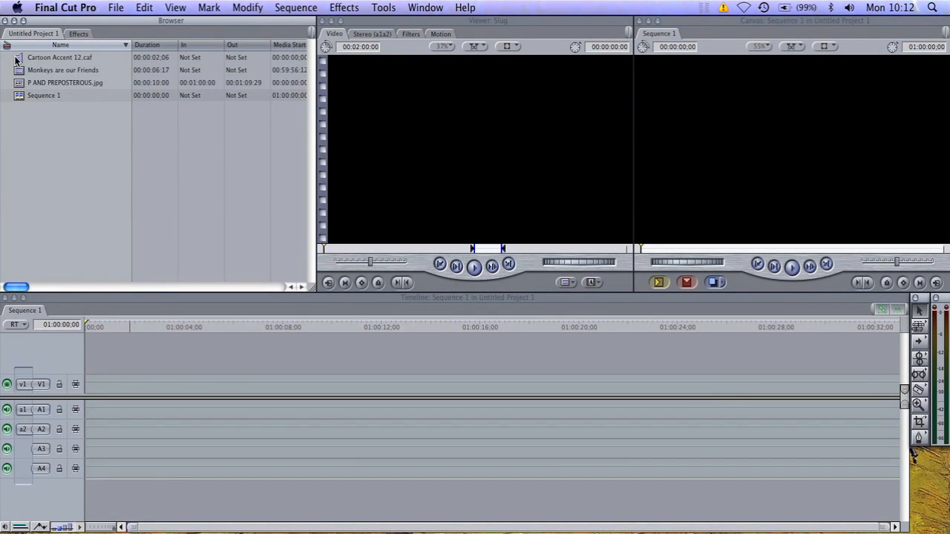
Step: Open and play the Cartoon Accent 12.caf audio and the Monkeys are our Friends clip in the Viewer
double_click(55, 57)
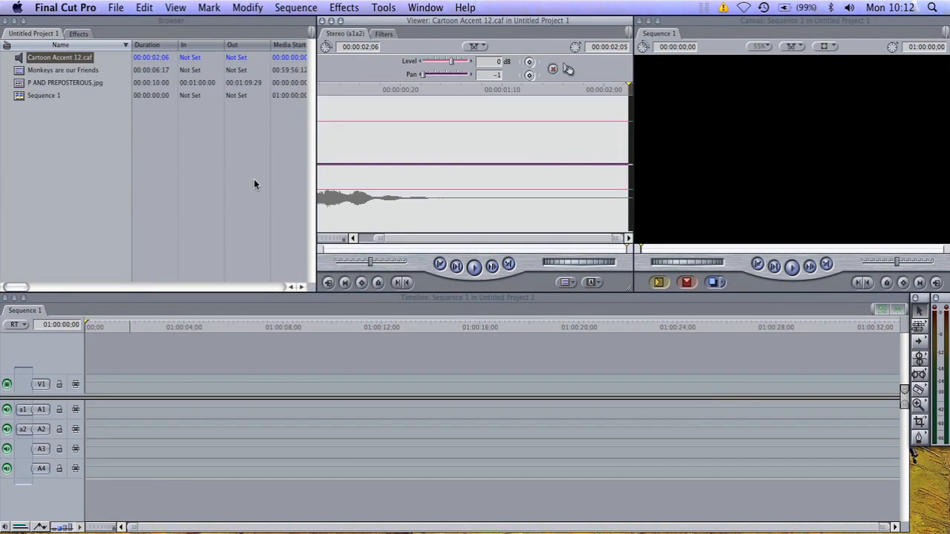
click(475, 270)
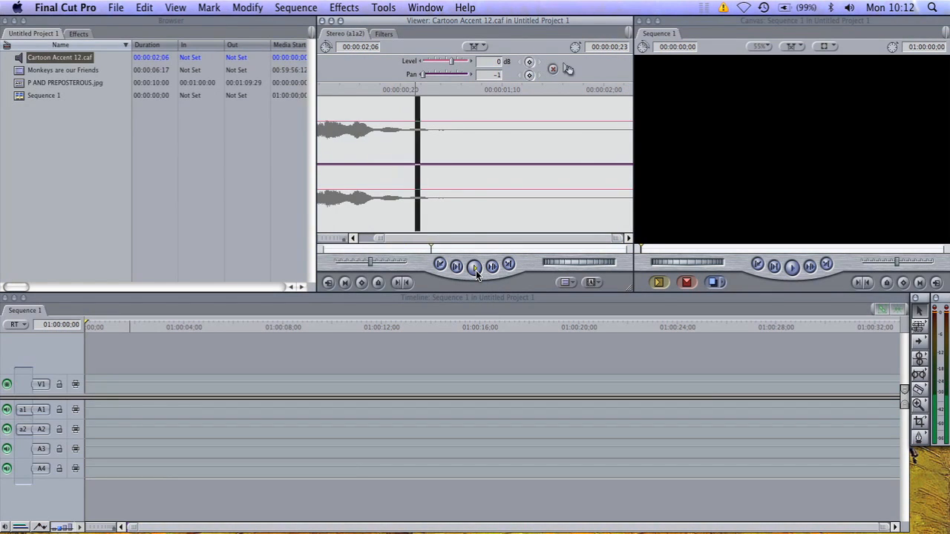
double_click(22, 71)
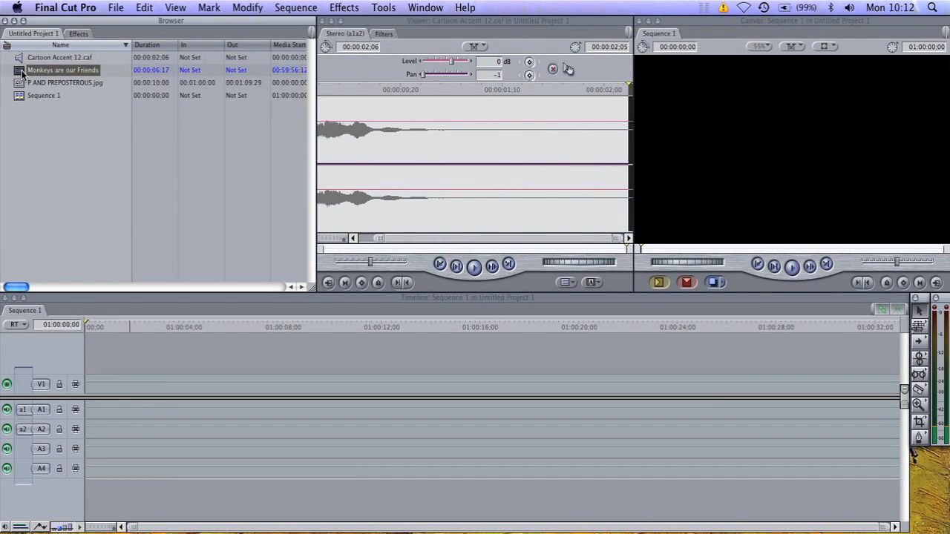
click(475, 269)
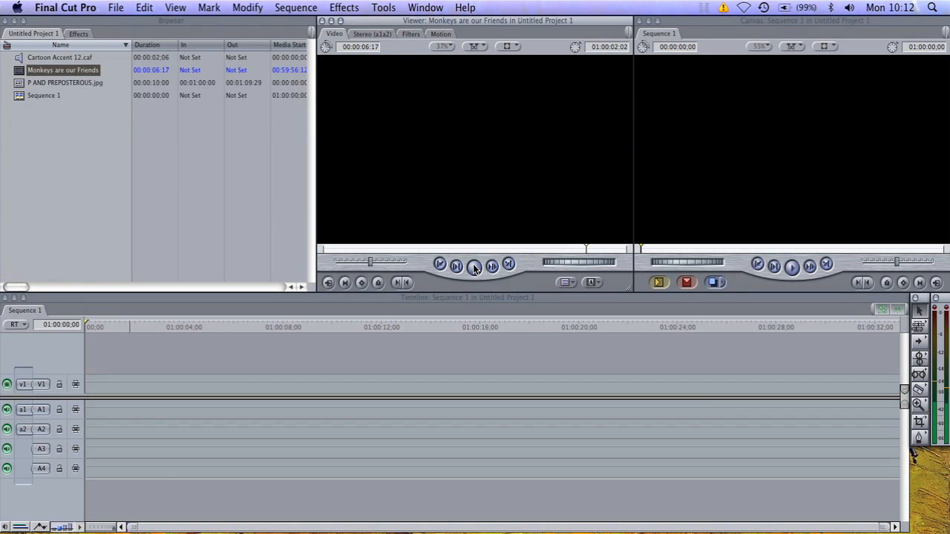
Step: Play the Monkeys are our Friends clip in the Viewer and open the P AND PREPOSTEROUS.jpg image there
click(475, 267)
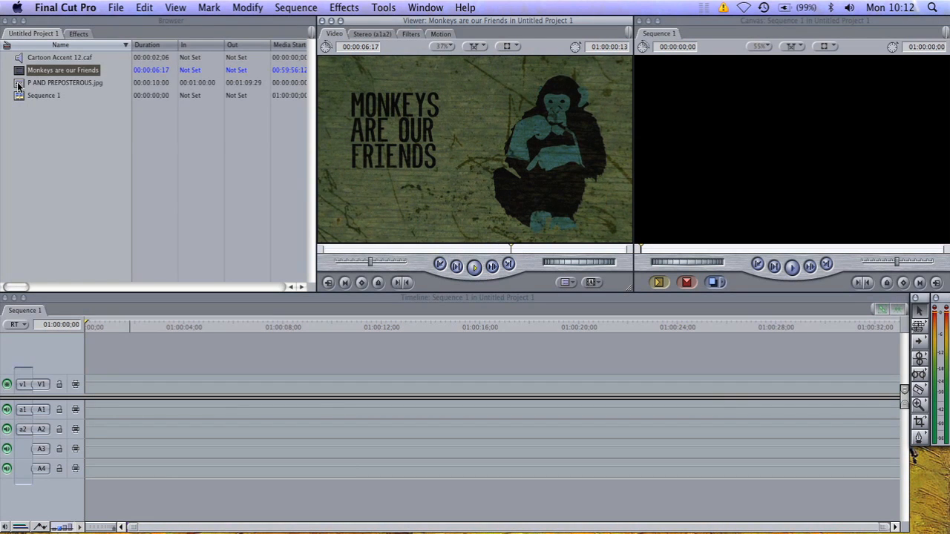
double_click(19, 83)
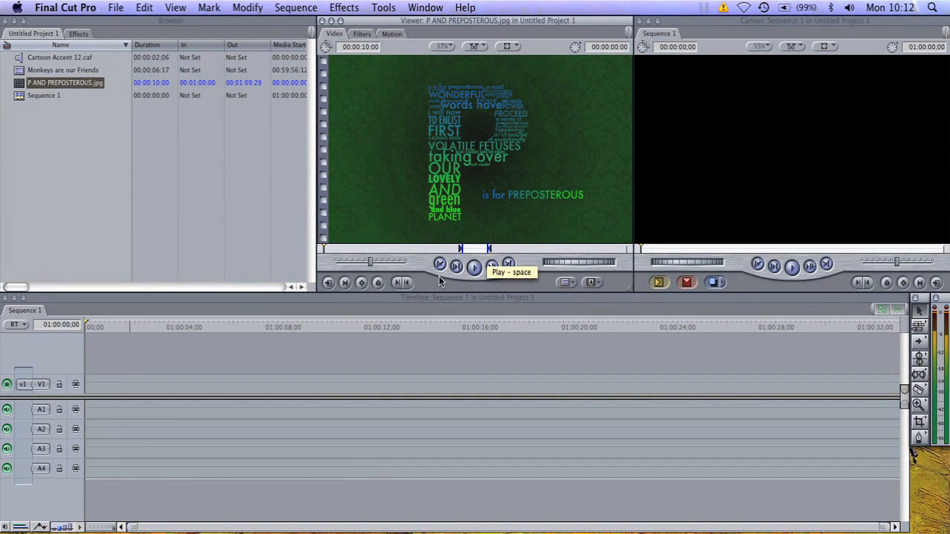
Step: Place P AND PREPOSTEROUS.jpg at the start of track V1 and trim it to a duration of about 00:00:03;13
drag(24, 82, 97, 382)
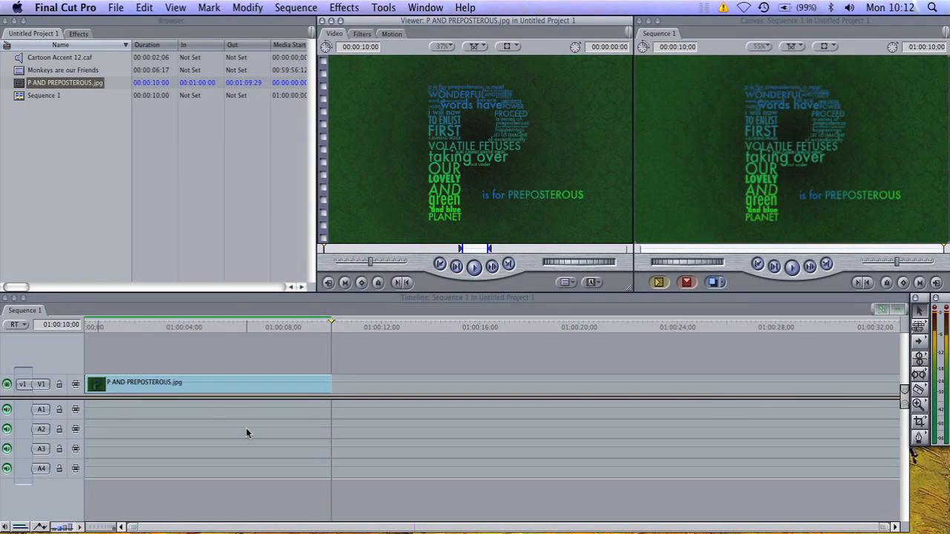
drag(332, 324, 289, 324)
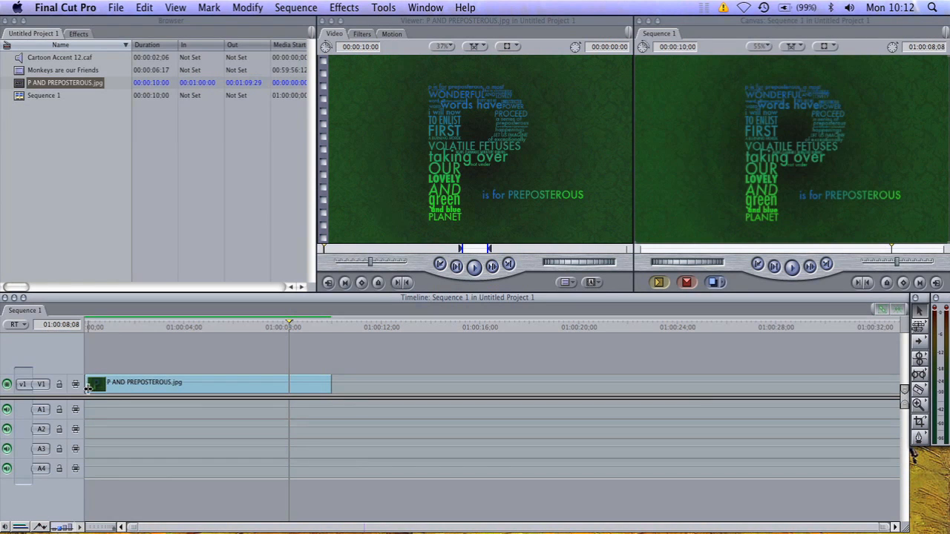
drag(88, 386, 167, 385)
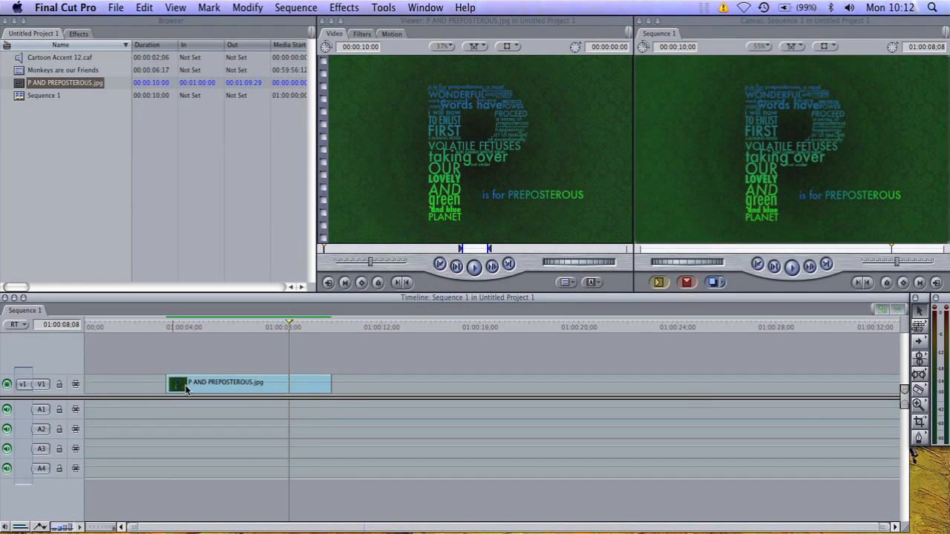
drag(331, 384, 159, 383)
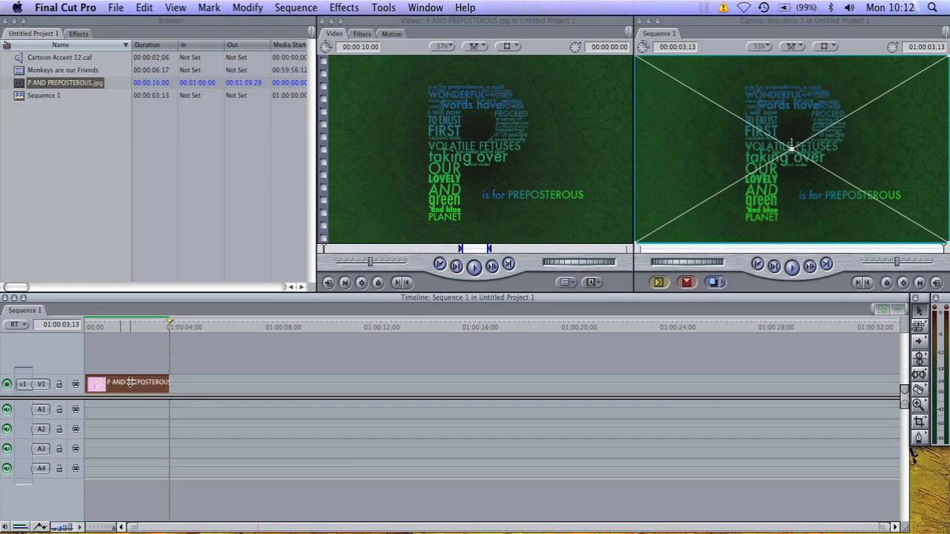
Step: Place the Monkeys are our Friends clip directly after the image, followed by the Cartoon Accent 12.caf audio on tracks A1 and A2
click(69, 71)
drag(66, 72, 183, 386)
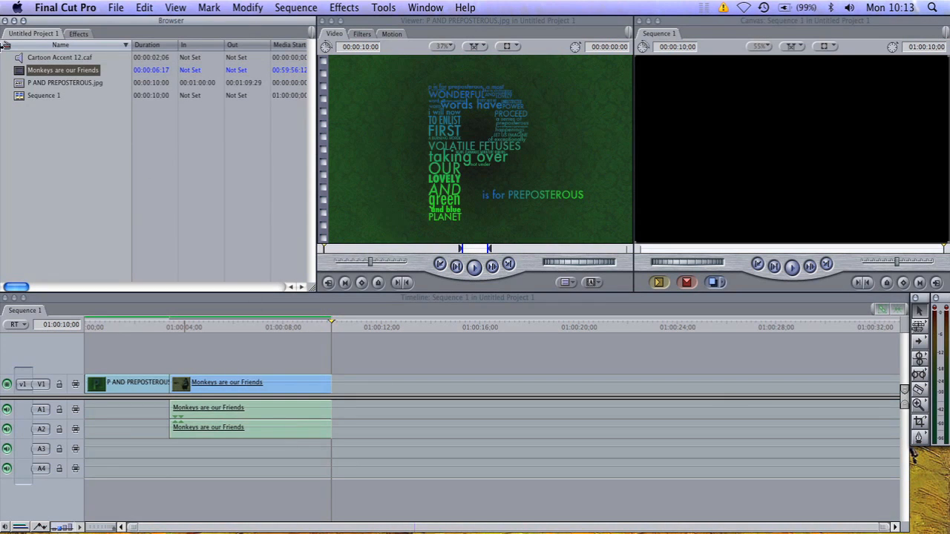
click(48, 58)
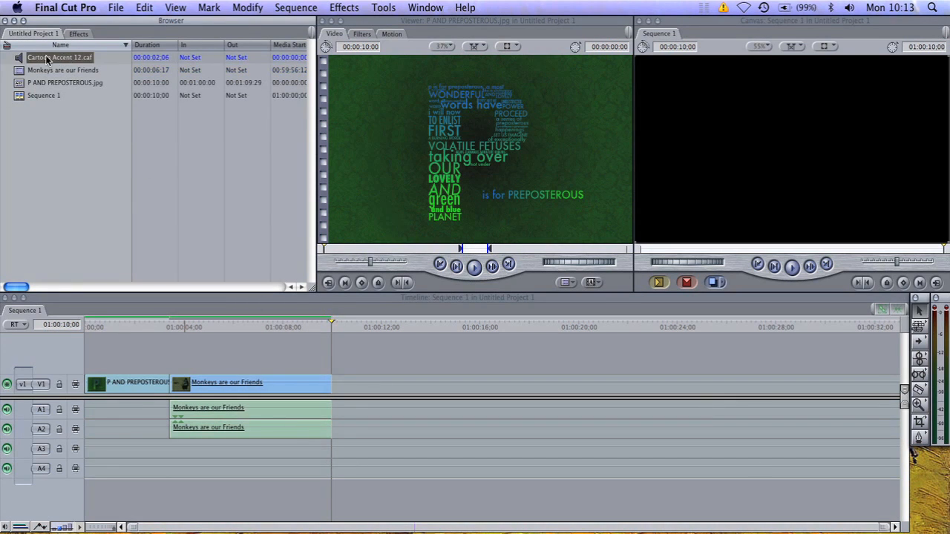
drag(46, 61, 340, 405)
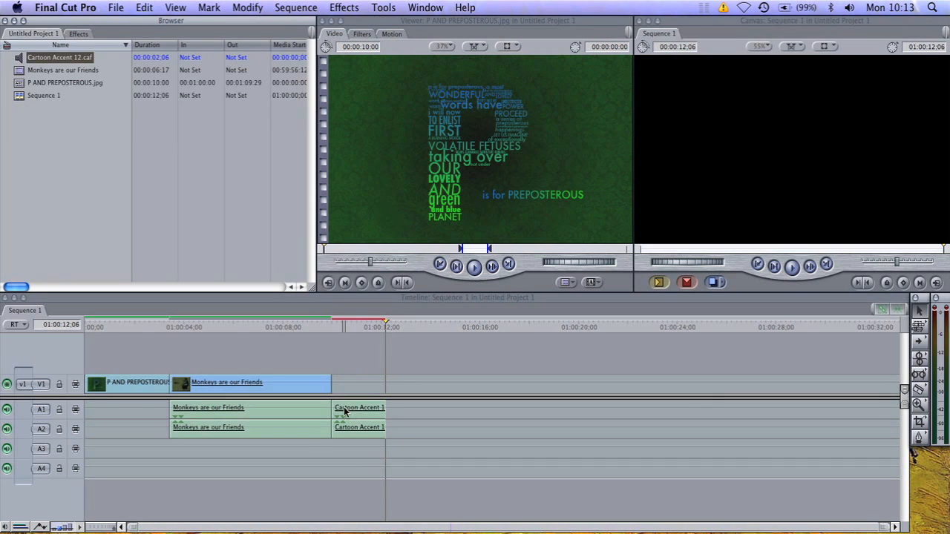
Step: Play the Cartoon Accent 12.caf section of the sequence and render that audio clip, accepting the render folder for unsaved projects
drag(382, 328, 342, 323)
key(space)
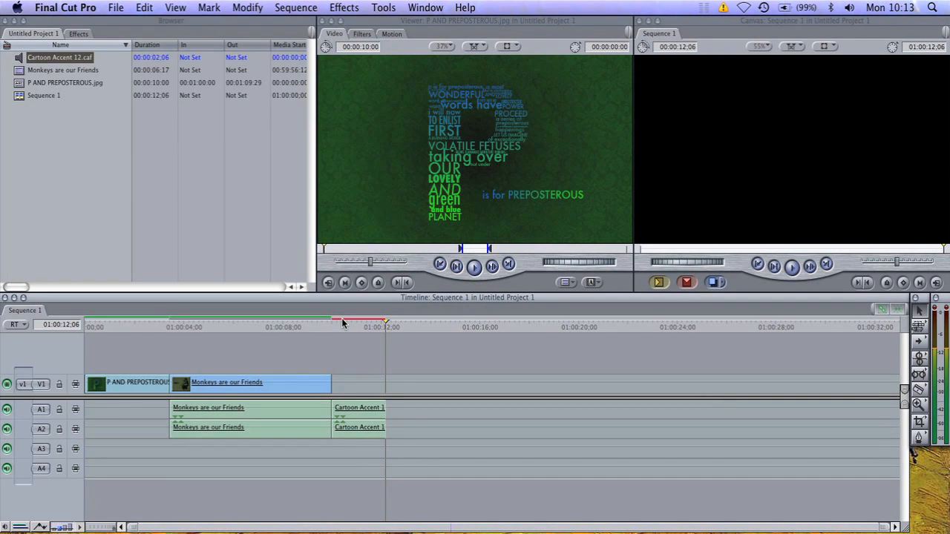
click(355, 417)
key(super+r)
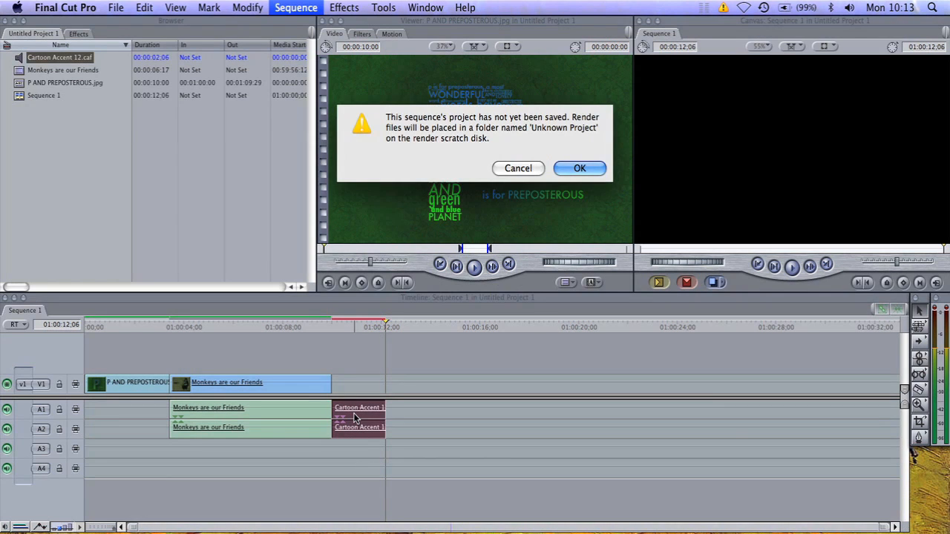
click(568, 168)
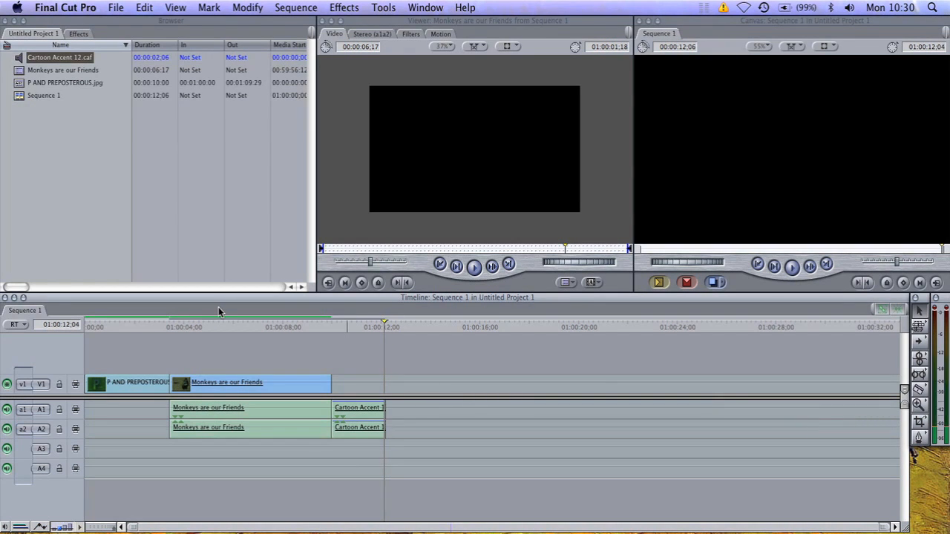
Step: Play the whole sequence from its start
key(Home)
key(space)
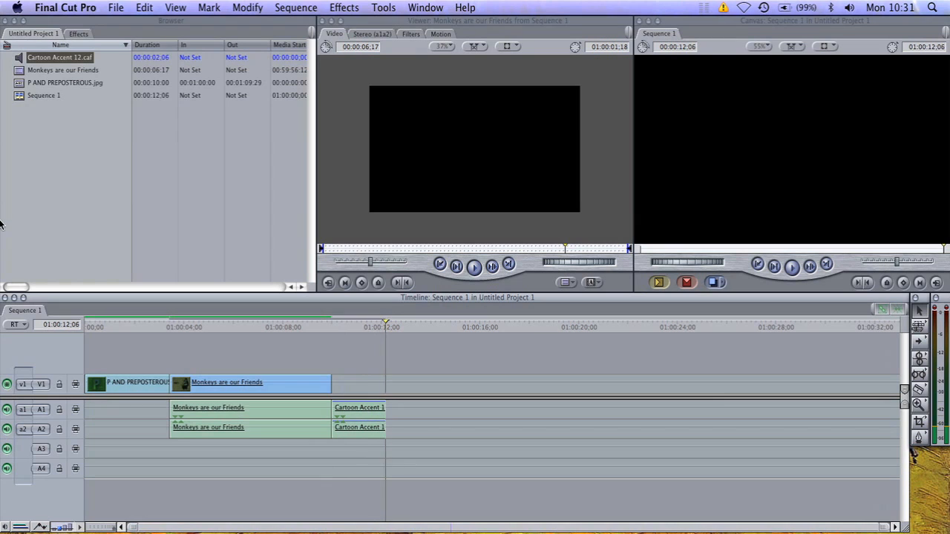
Step: Open the sequence's Monkeys are our Friends clip in the Viewer and apply the G Tint video filter to it
click(74, 33)
mouse_move(310, 176)
mouse_down()
mouse_move(325, 98)
mouse_move(307, 89)
mouse_move(320, 183)
mouse_up()
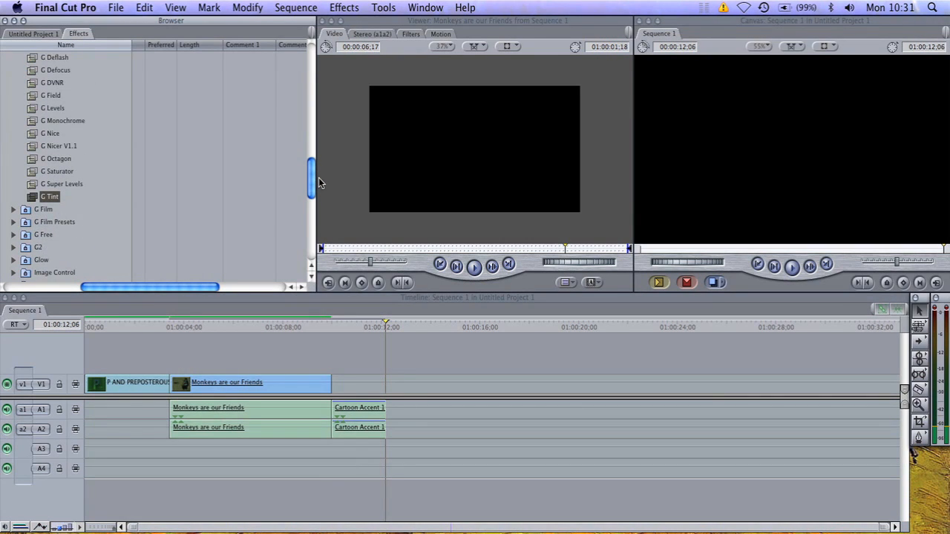
drag(320, 183, 320, 185)
click(250, 327)
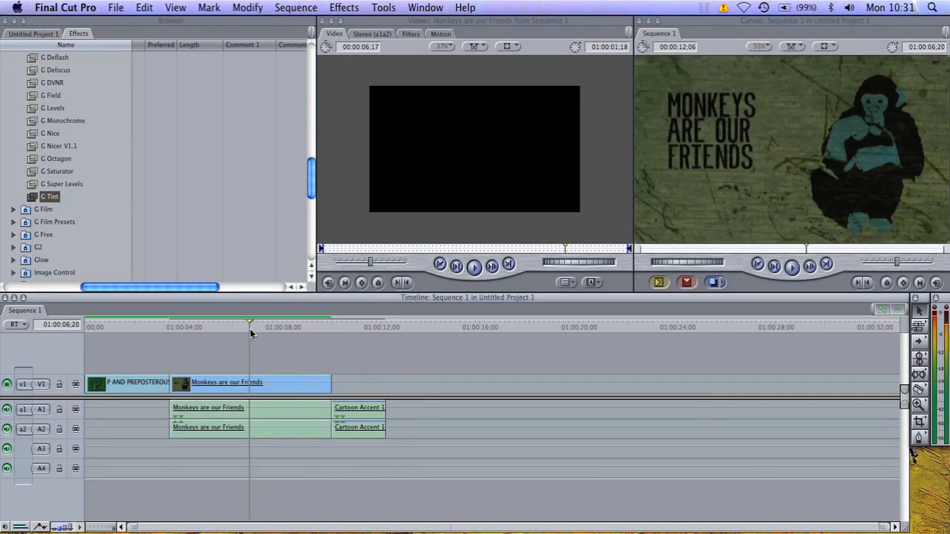
click(259, 383)
double_click(260, 383)
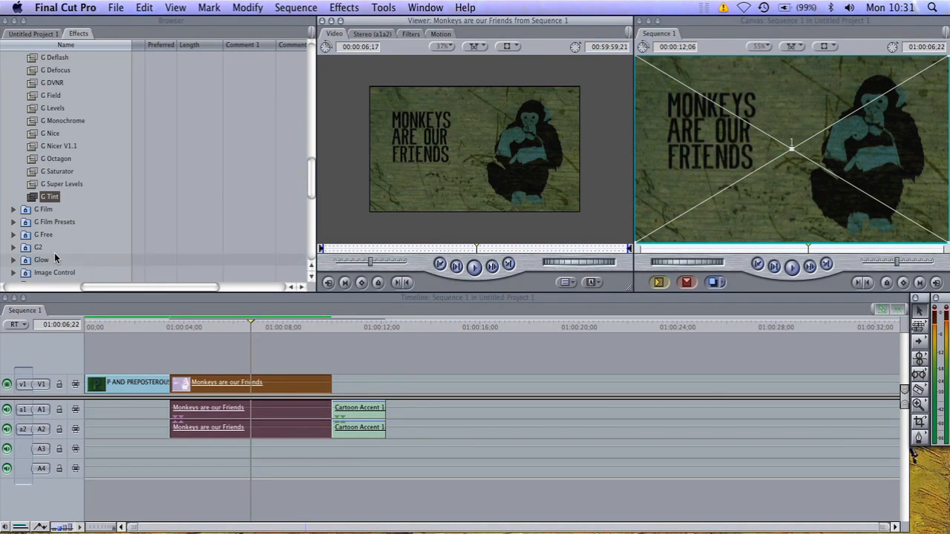
drag(31, 199, 189, 384)
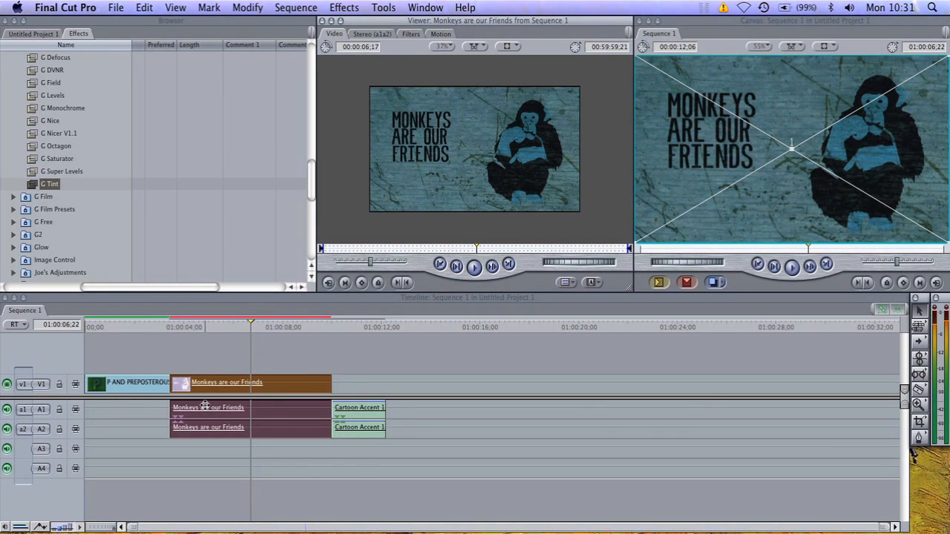
Step: Set the G Tint filter's Light Tint Color to a medium green
click(410, 35)
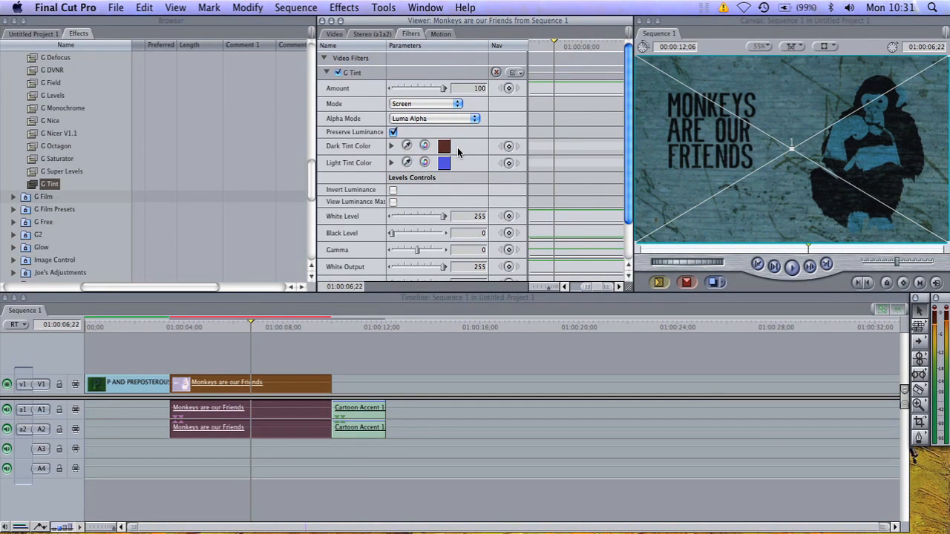
click(443, 164)
click(475, 183)
click(506, 190)
click(507, 193)
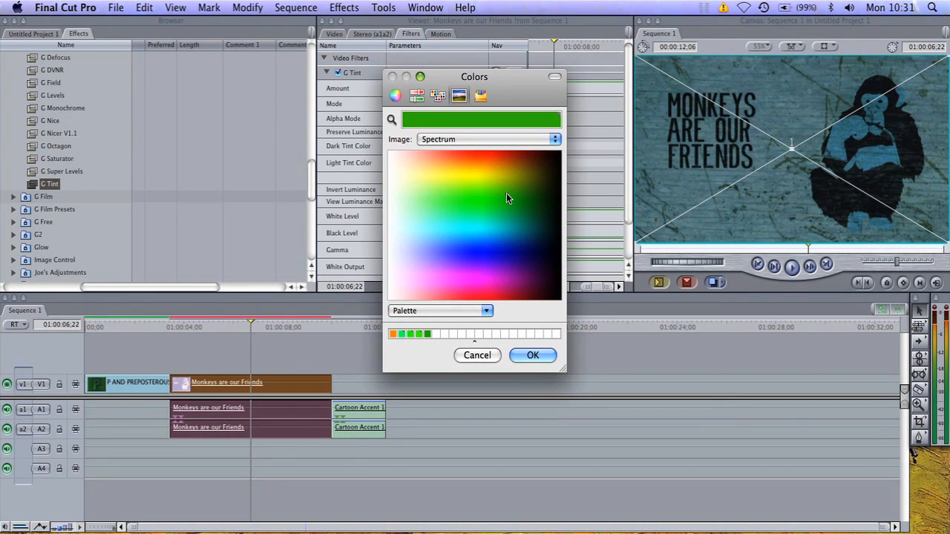
click(530, 356)
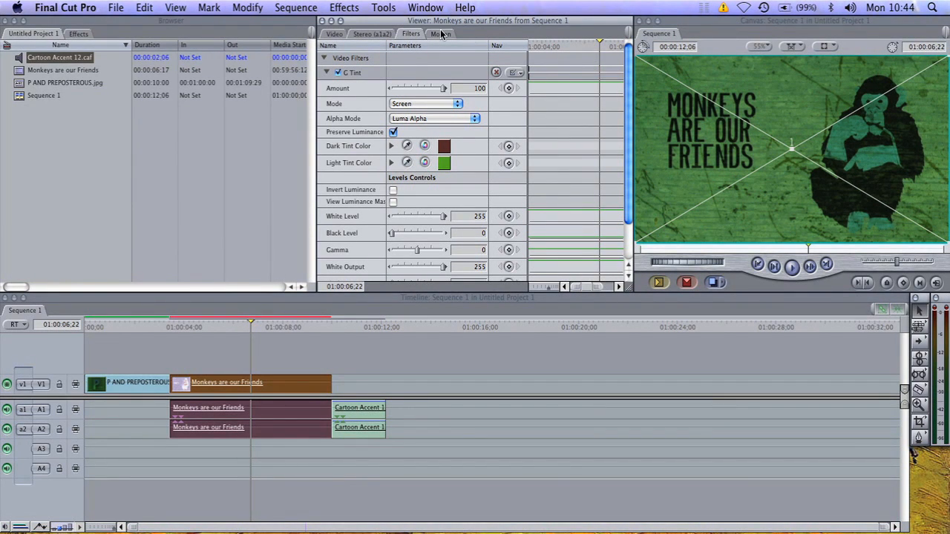
Step: Try a Scale keyframe at 01:00:04;27 in the Monkeys are our Friends clip's motion settings and undo it
click(441, 34)
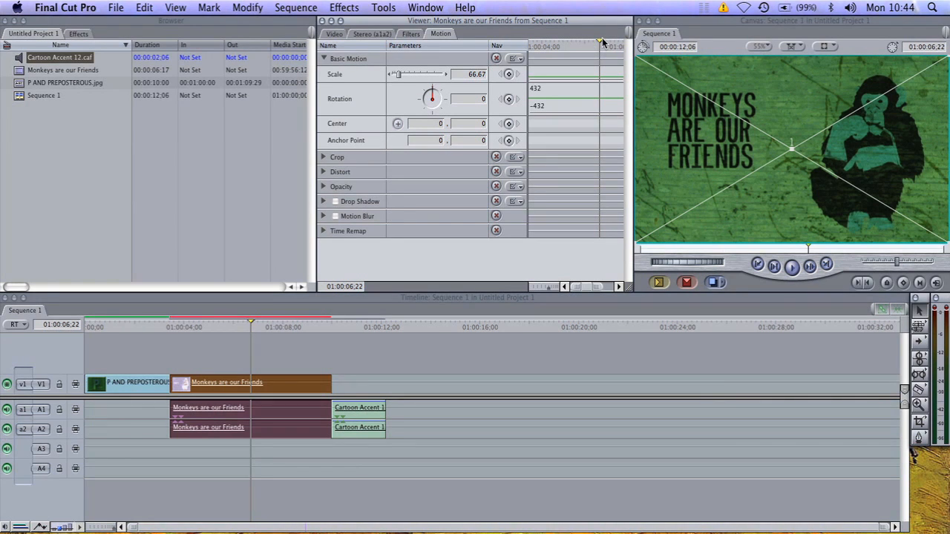
drag(601, 46, 560, 43)
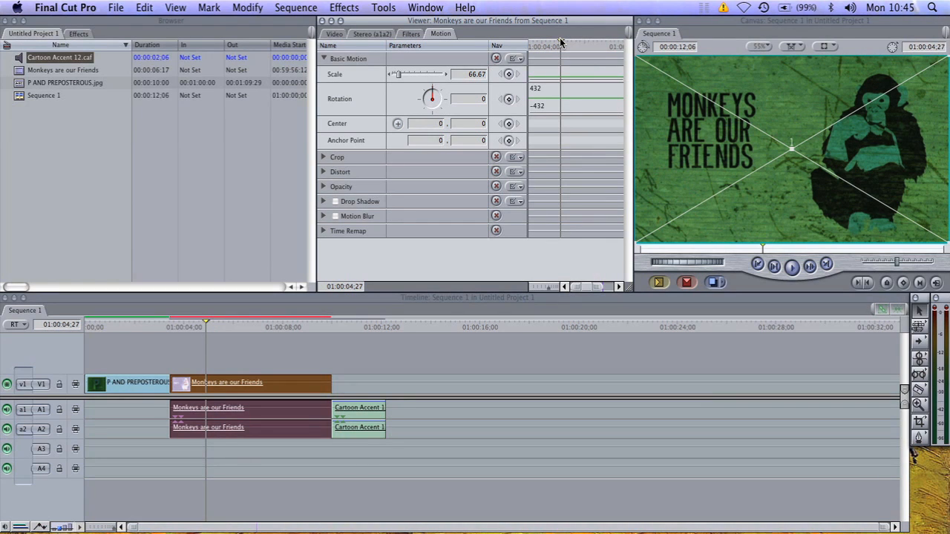
click(508, 73)
drag(561, 43, 580, 43)
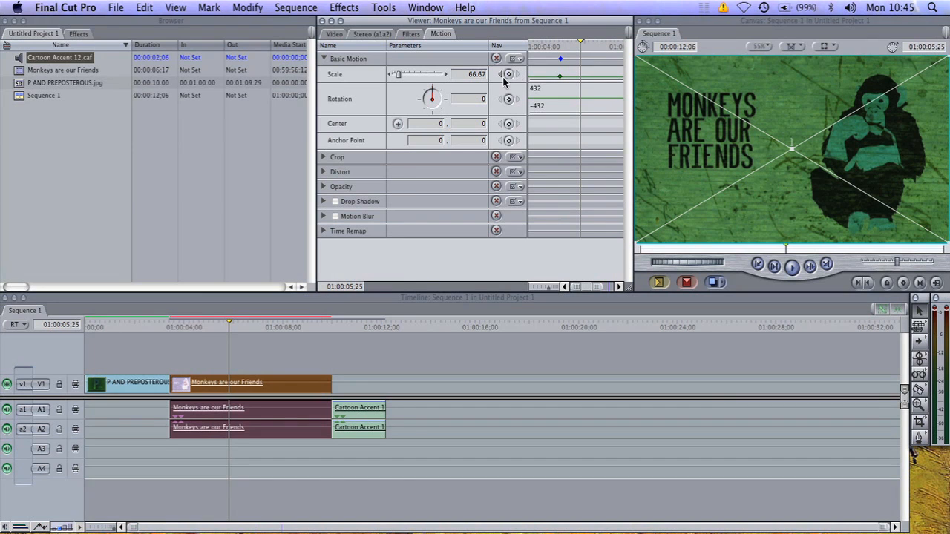
key(super+z)
key(super+z)
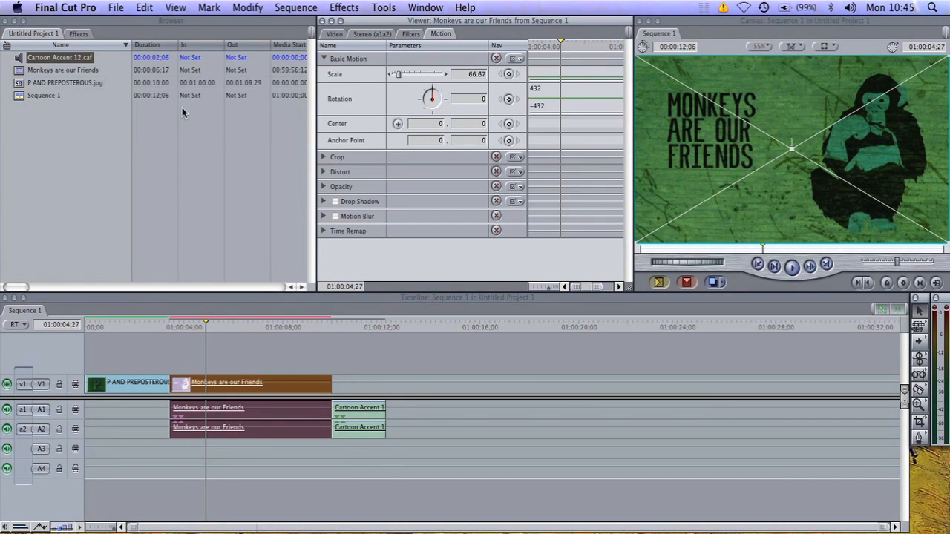
Step: Add the Text video generator on a new track V2 at the sequence start and trim it to the end of the image below
click(79, 34)
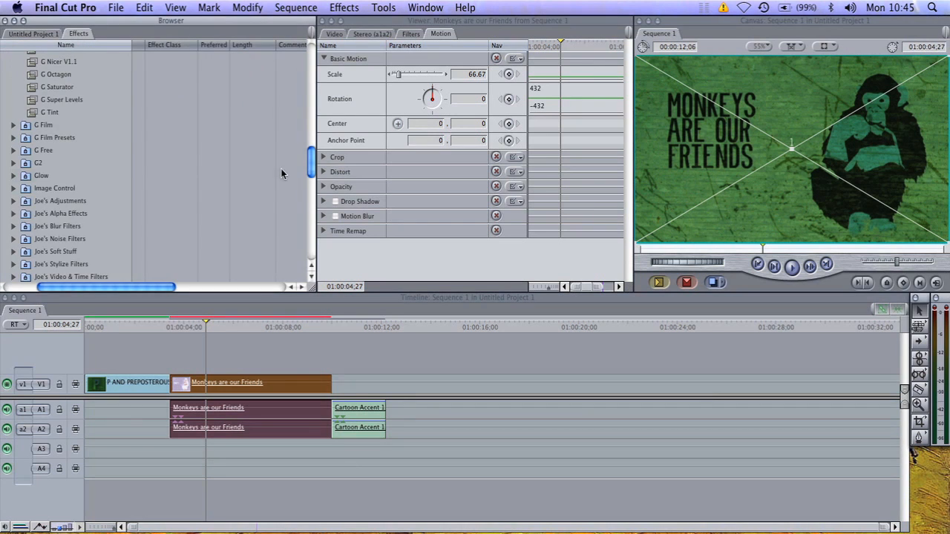
scroll(312, 179, down, 1)
drag(312, 180, 317, 221)
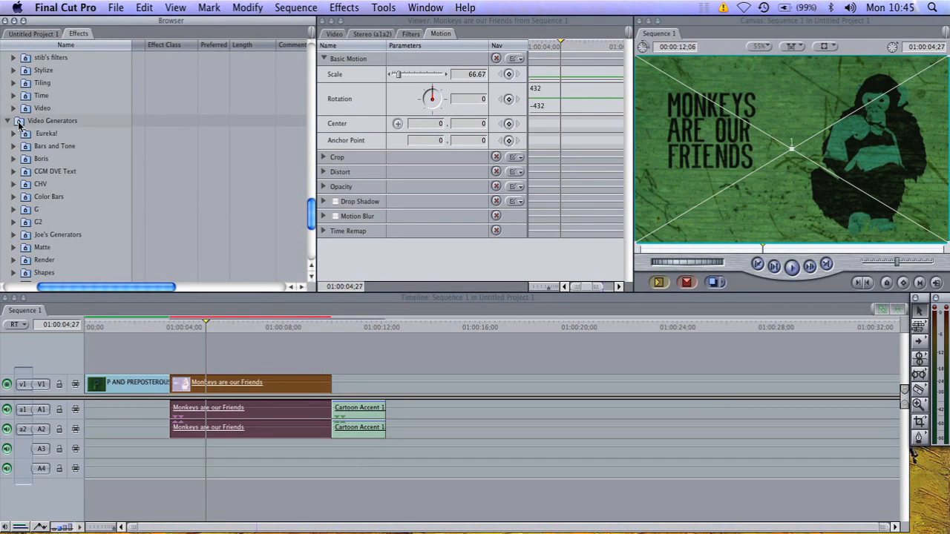
click(21, 121)
drag(317, 213, 317, 230)
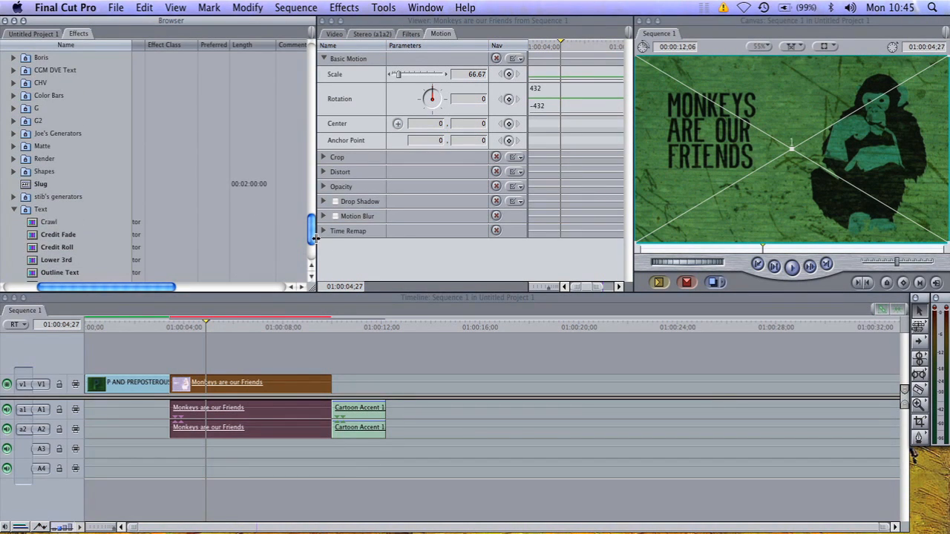
drag(313, 242, 316, 256)
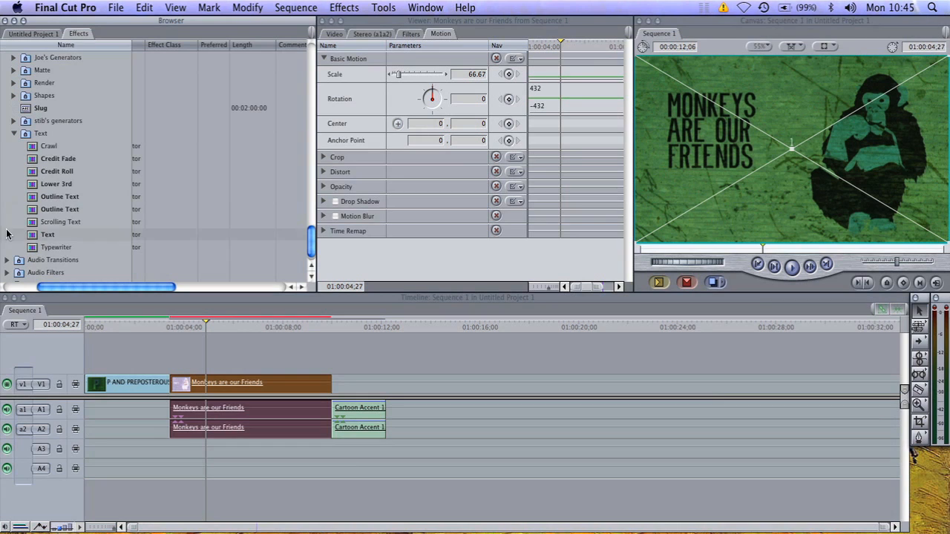
click(32, 237)
drag(32, 238, 86, 360)
drag(86, 363, 86, 362)
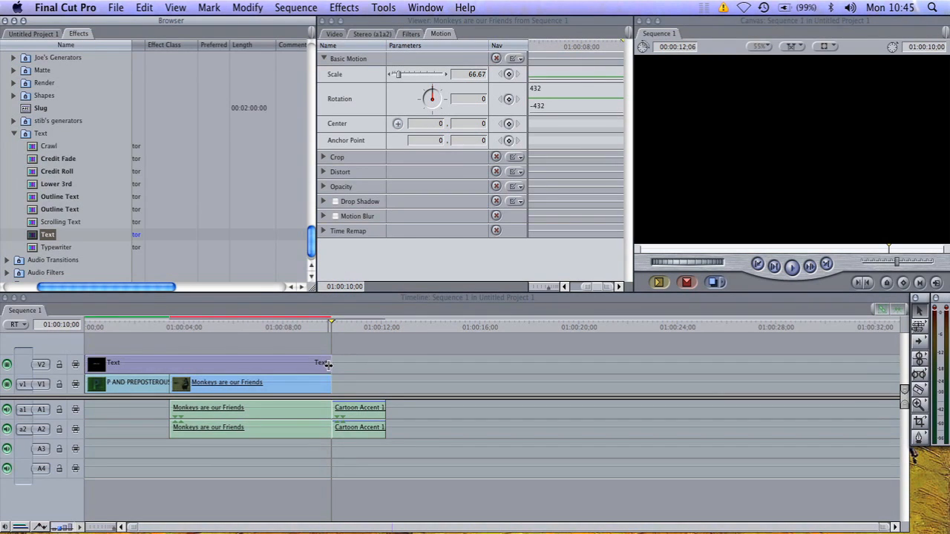
drag(329, 368, 169, 368)
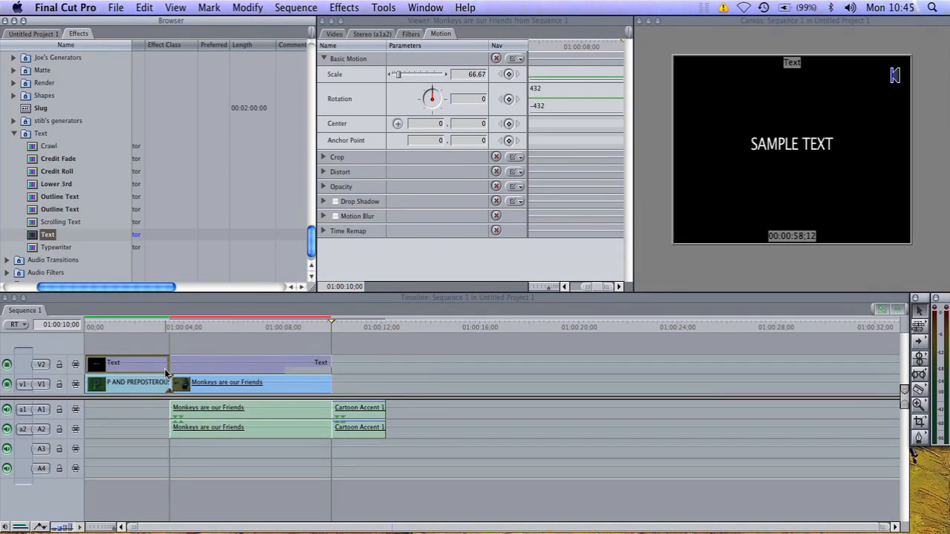
Step: Open the Text clip on V2 in the Viewer and replace its sample text with "this is a final cut pro tutorial"
key(Home)
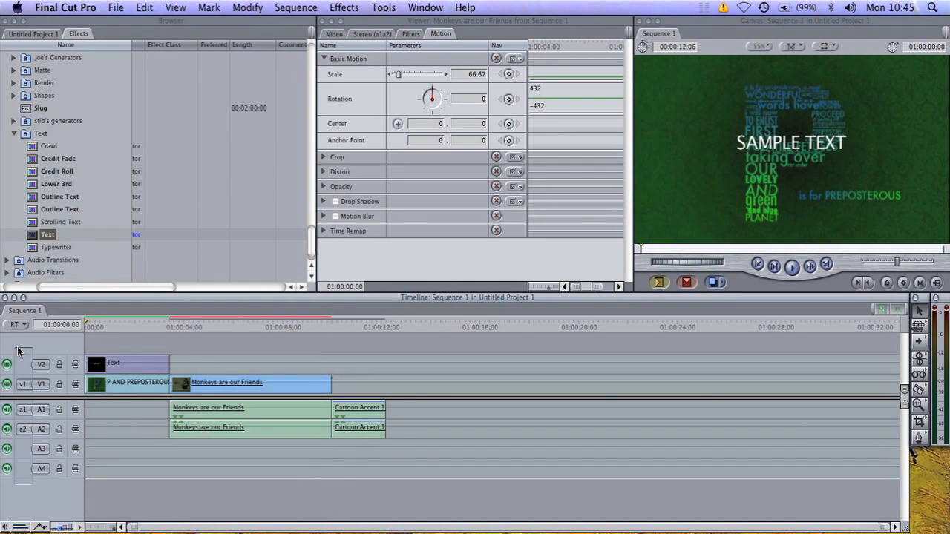
double_click(132, 361)
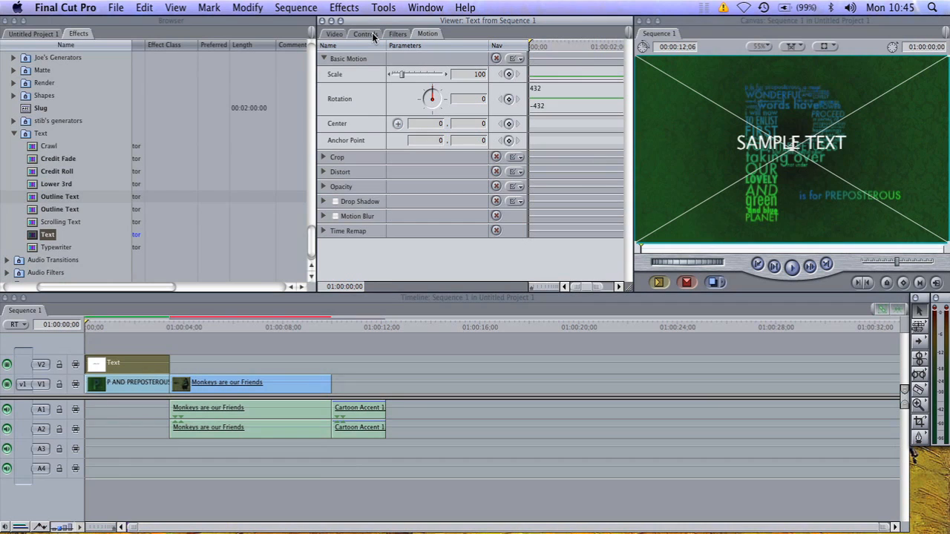
click(365, 34)
drag(475, 77, 339, 76)
text(thi)
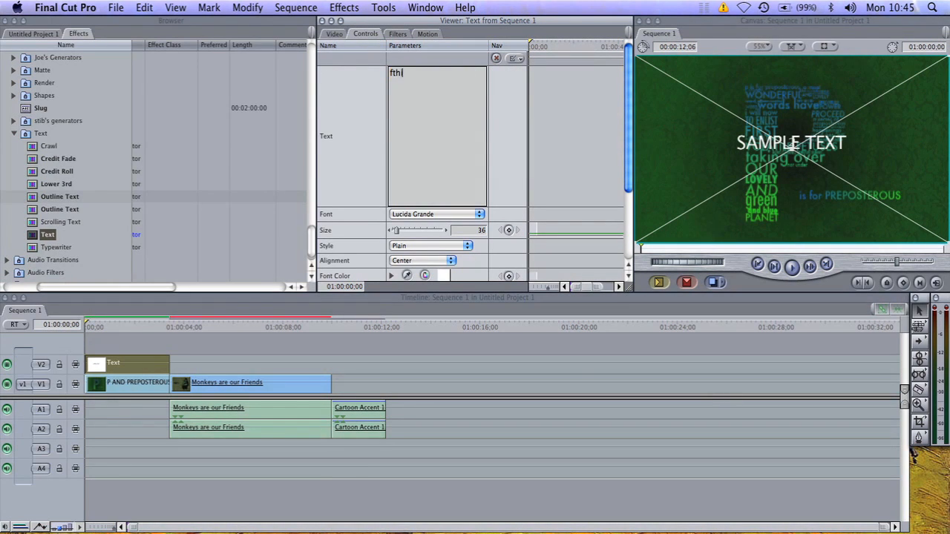
text(s is a final cut pro tutorial)
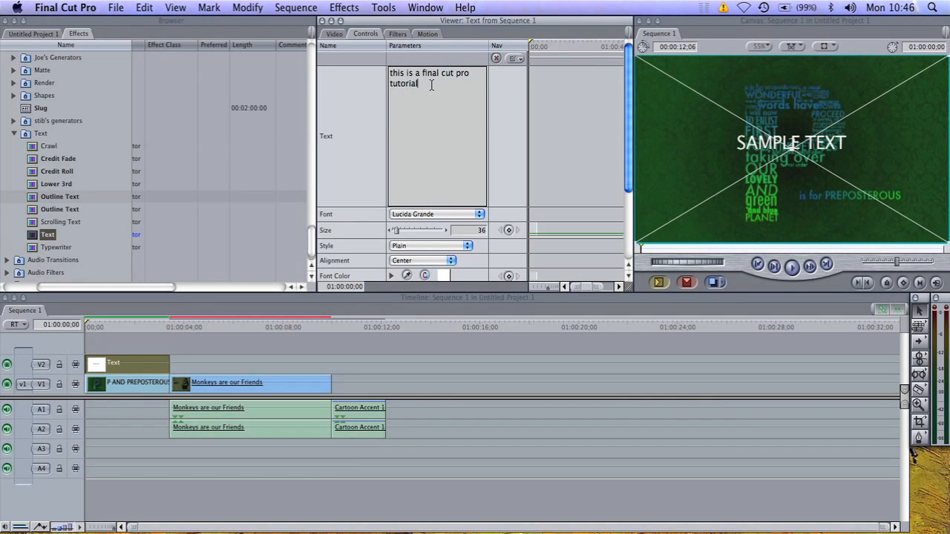
Step: Set the font of the title text to Futura
drag(434, 86, 328, 7)
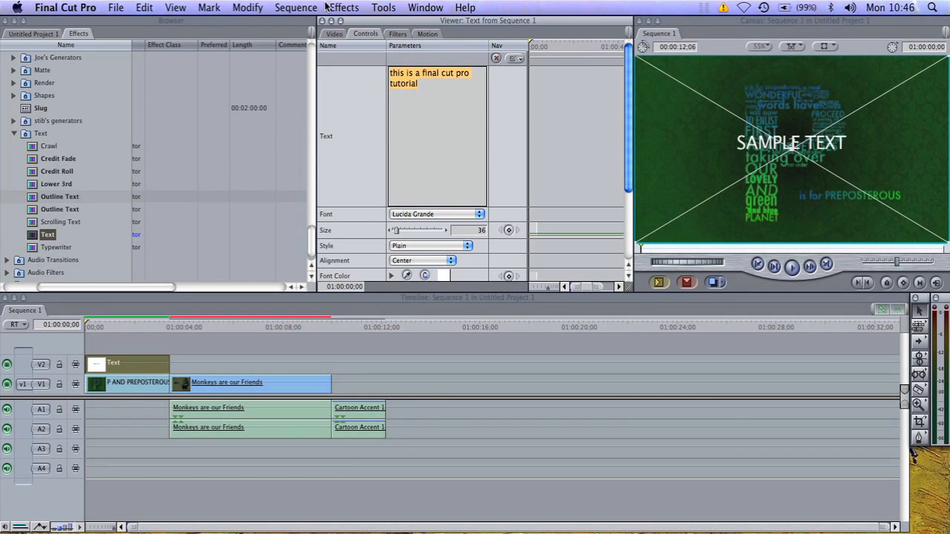
click(405, 213)
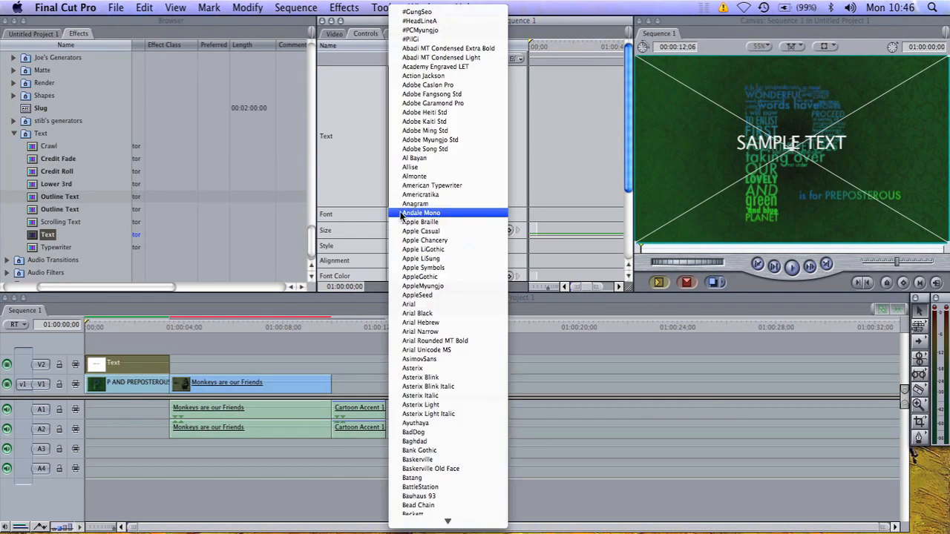
mouse_move(448, 521)
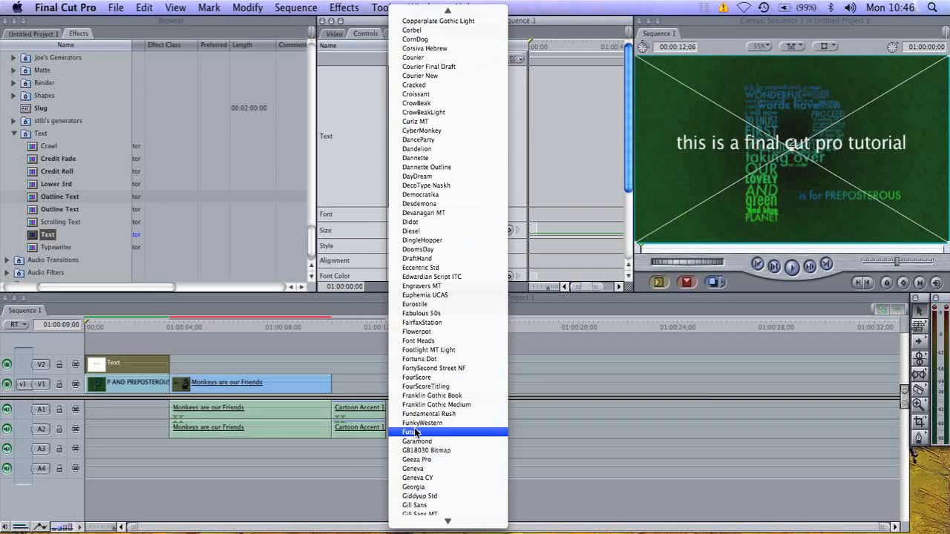
click(414, 429)
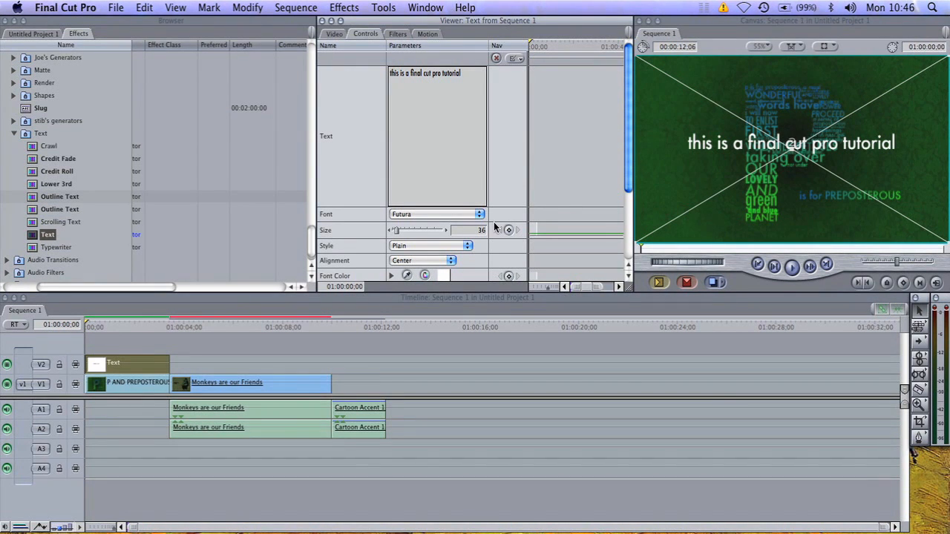
Step: Set the title's size to 21 and reposition it in the Canvas just below the "is for PREPOSTEROUS" line
drag(397, 233, 394, 233)
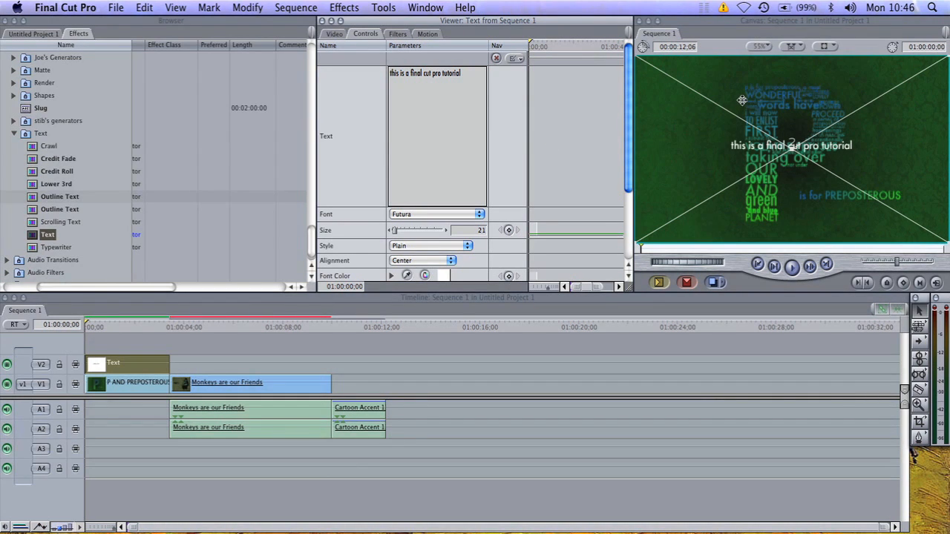
drag(744, 98, 808, 162)
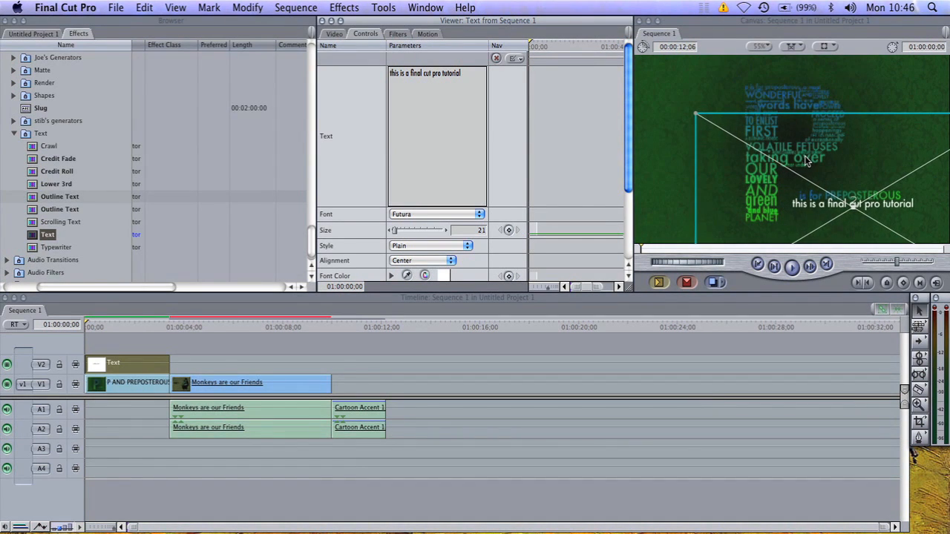
click(806, 159)
Step: Scrub to 01:00:04;25, select the Monkeys are our Friends clip and render both video and audio for the selection
click(145, 324)
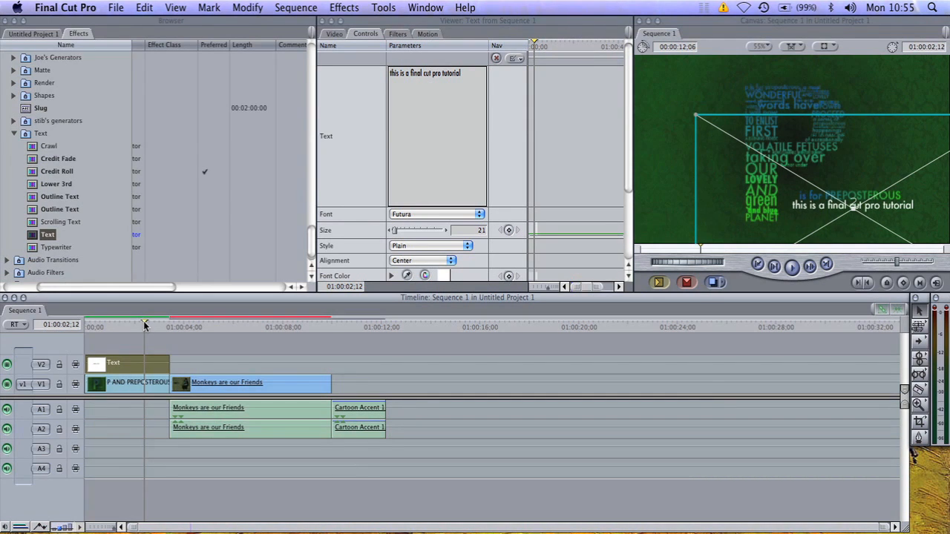
drag(145, 324, 204, 324)
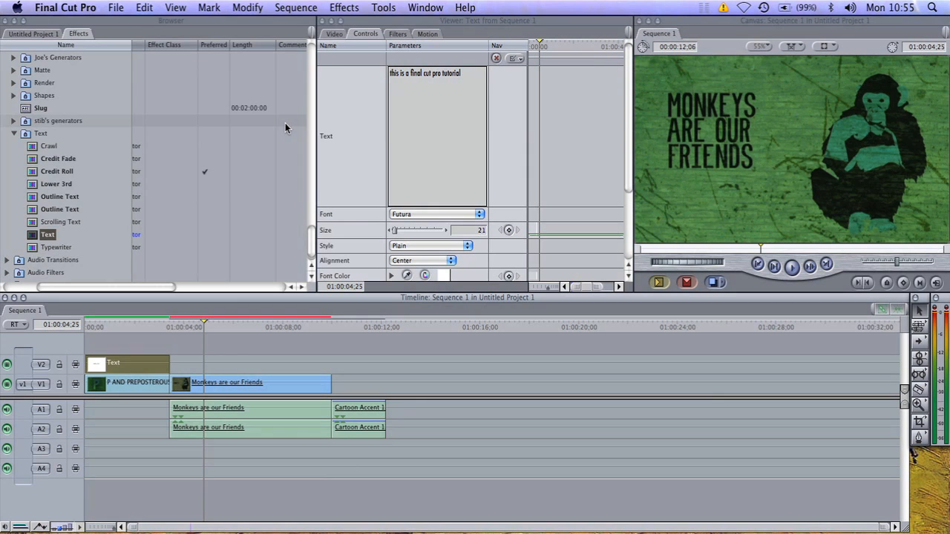
click(243, 390)
click(300, 7)
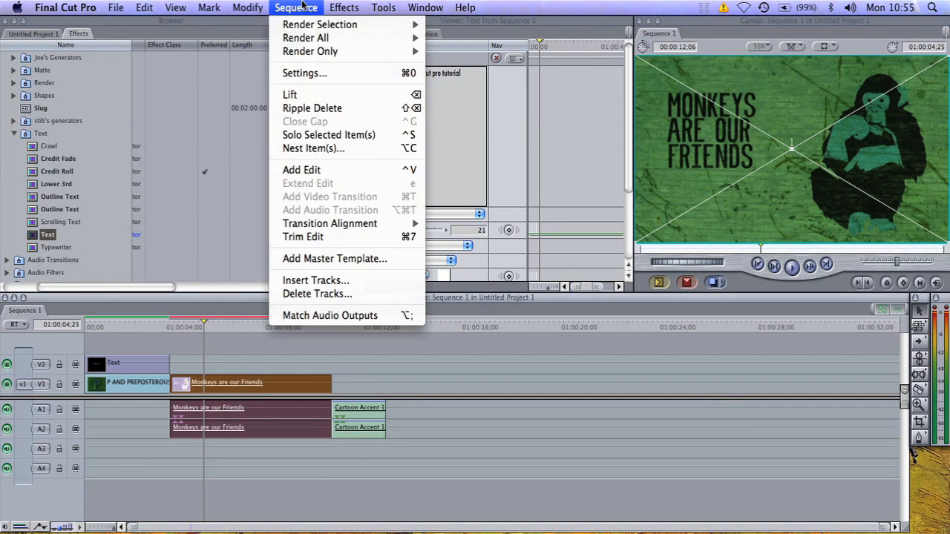
mouse_move(306, 54)
mouse_move(314, 29)
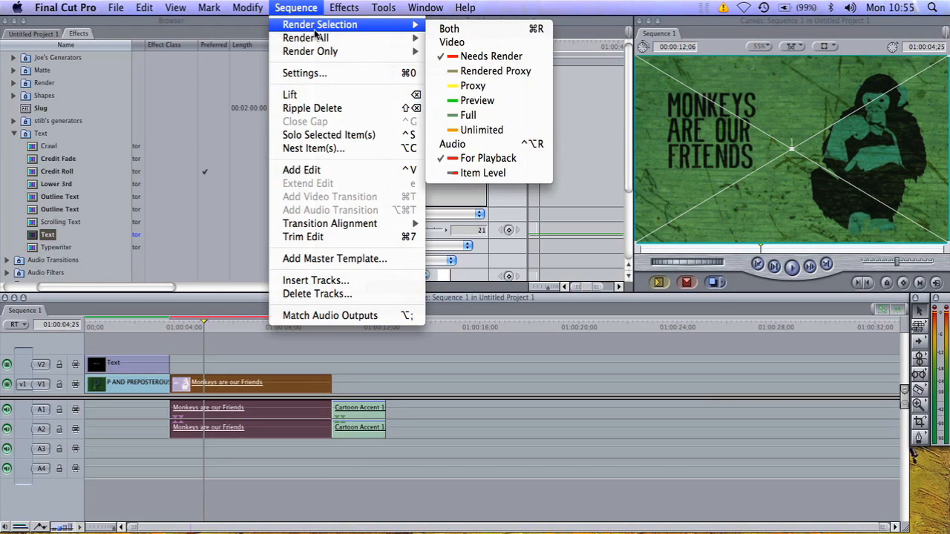
click(444, 32)
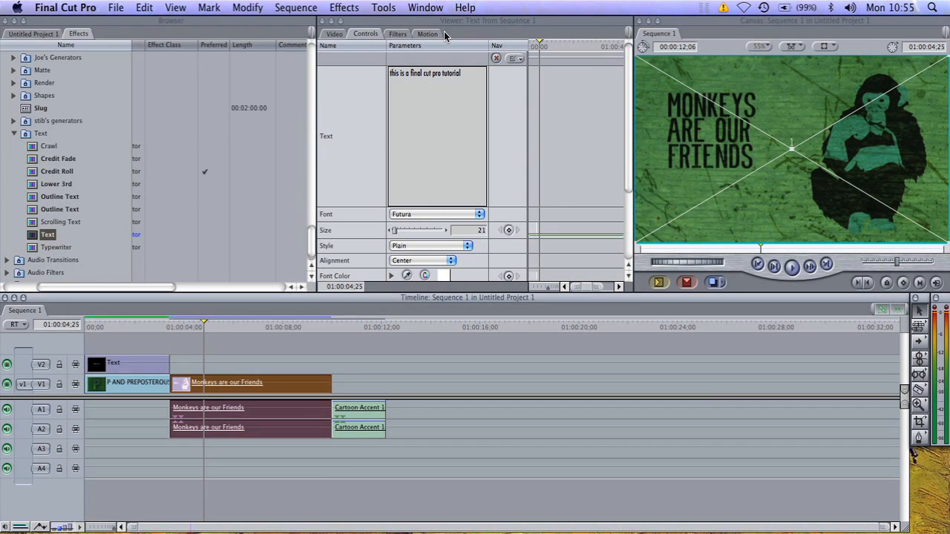
Step: Place the playhead at the start of the rendered Monkeys are our Friends clip and lower the system volume
drag(203, 325, 171, 324)
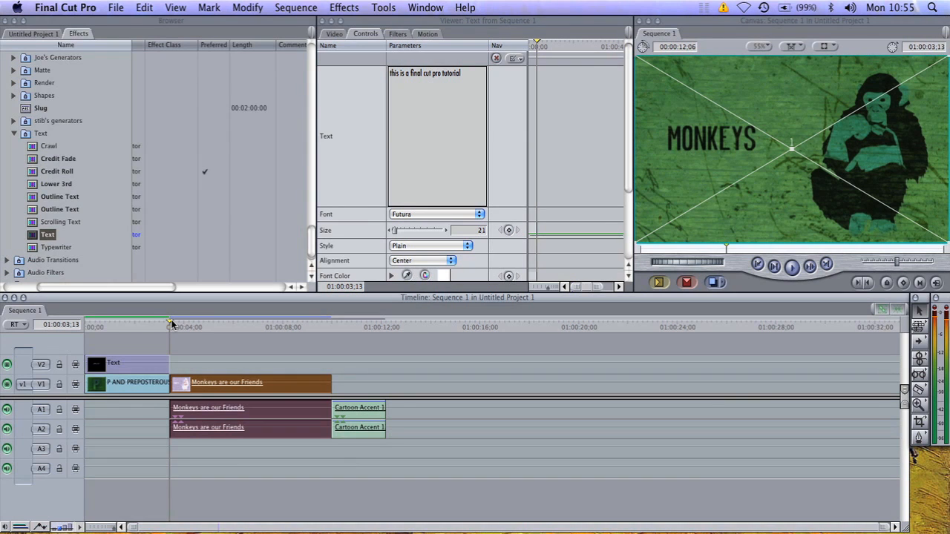
key(XF86AudioLowerVolume)
key(XF86AudioLowerVolume)
key(XF86AudioLowerVolume)
key(XF86AudioLowerVolume)
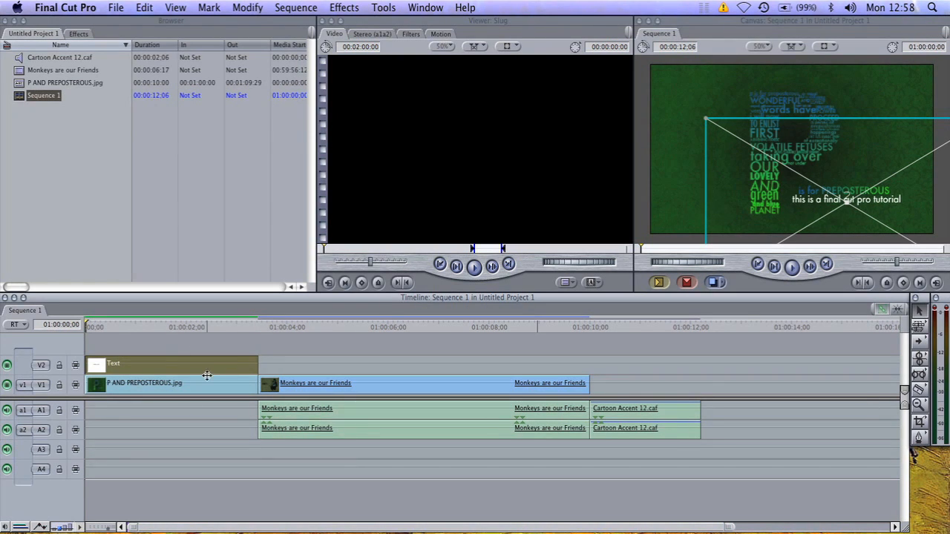
Step: Try splitting the Text clip on V2 near its middle with the Razor Blade and undo the cut
click(413, 384)
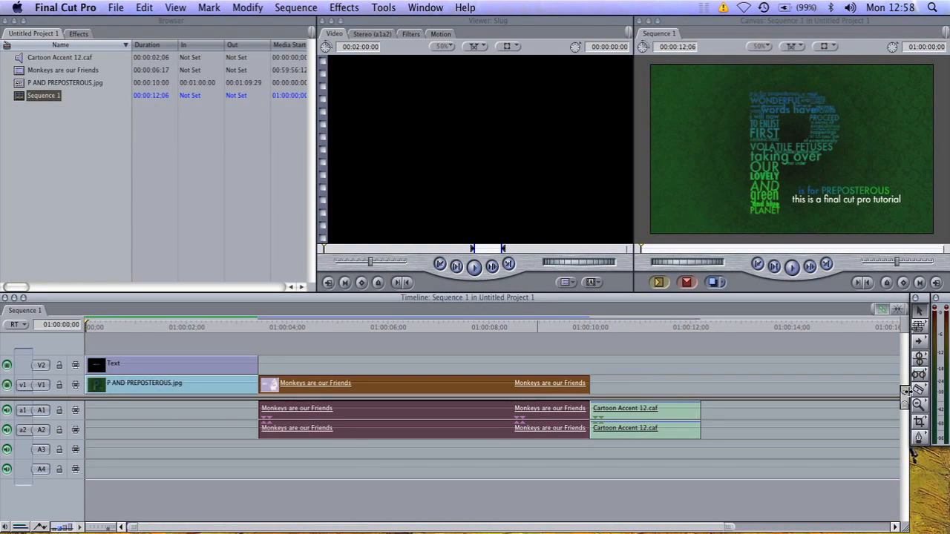
click(919, 391)
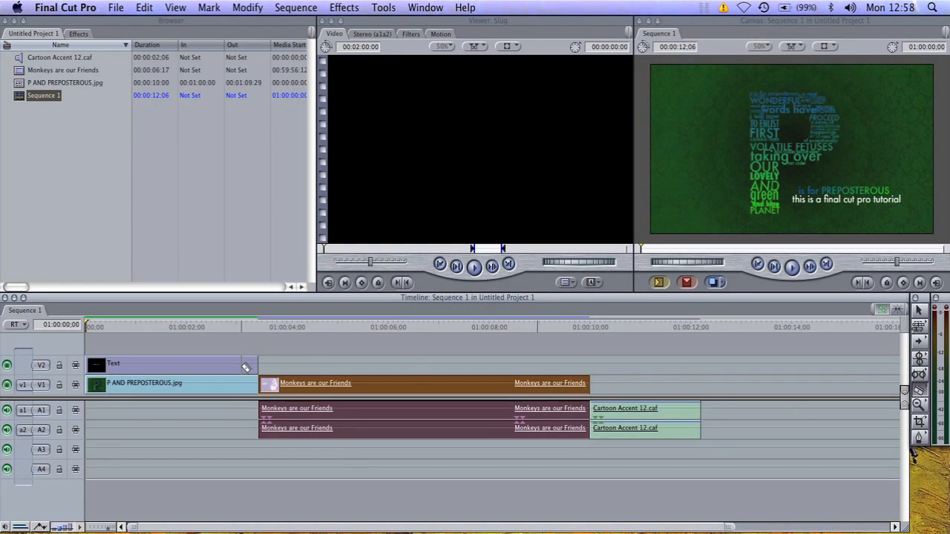
click(169, 365)
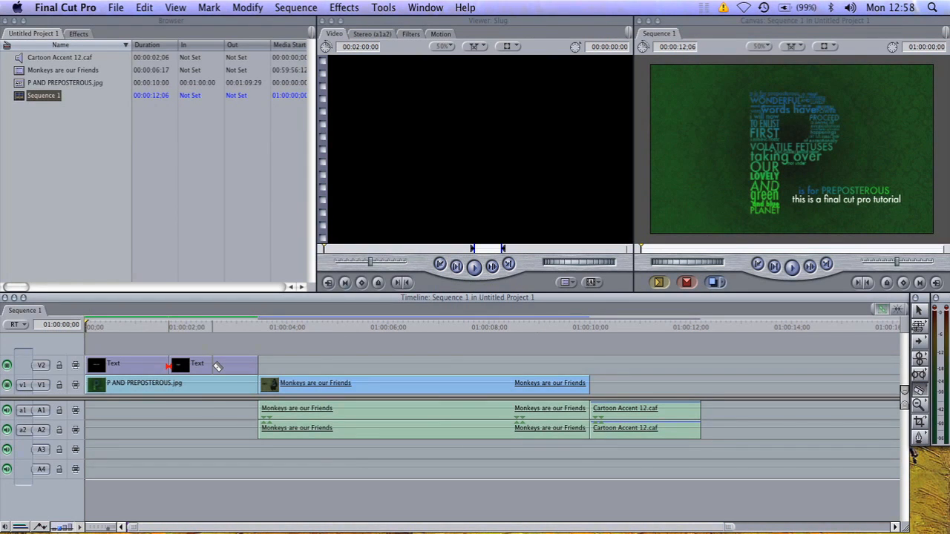
key(super+z)
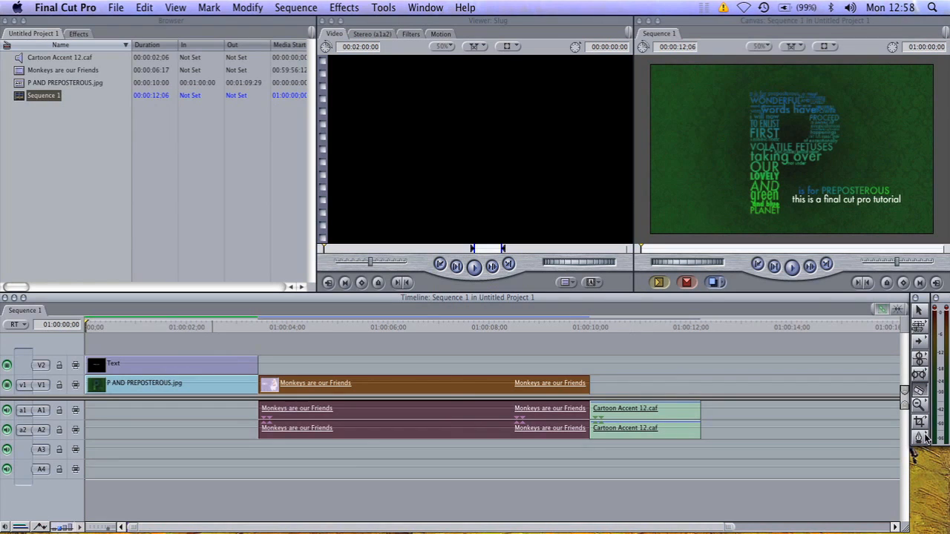
Step: Use the Zoom tool to magnify the Canvas and the Timeline, and bring both back to their full views
click(918, 408)
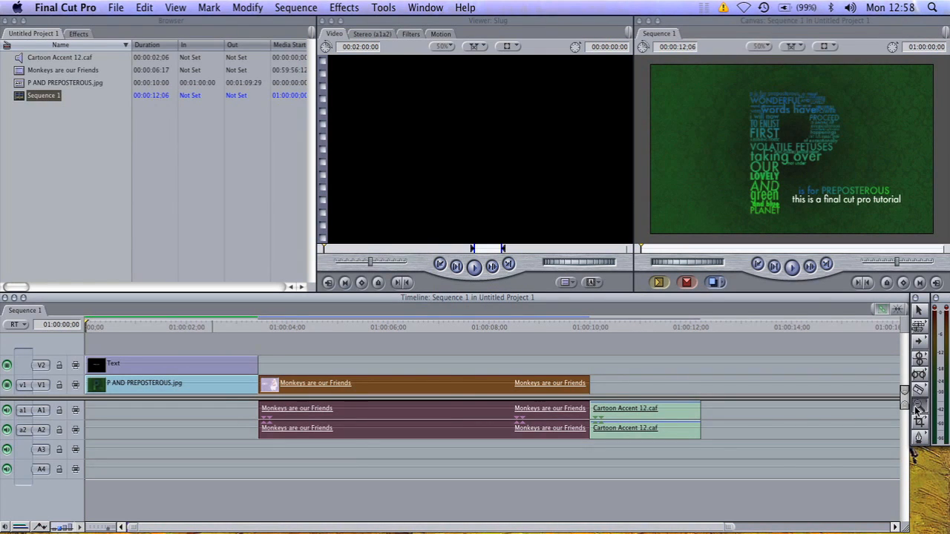
drag(917, 408, 855, 403)
click(814, 190)
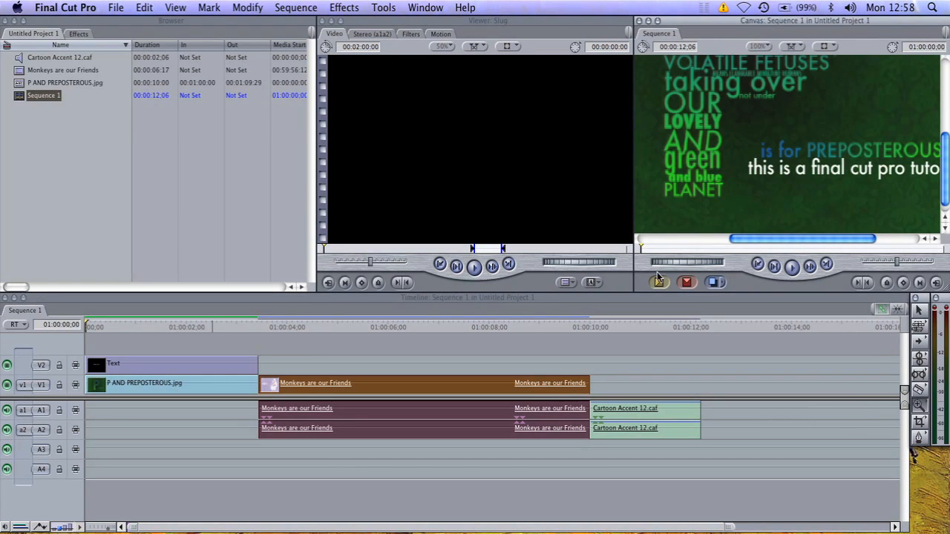
click(759, 49)
click(789, 16)
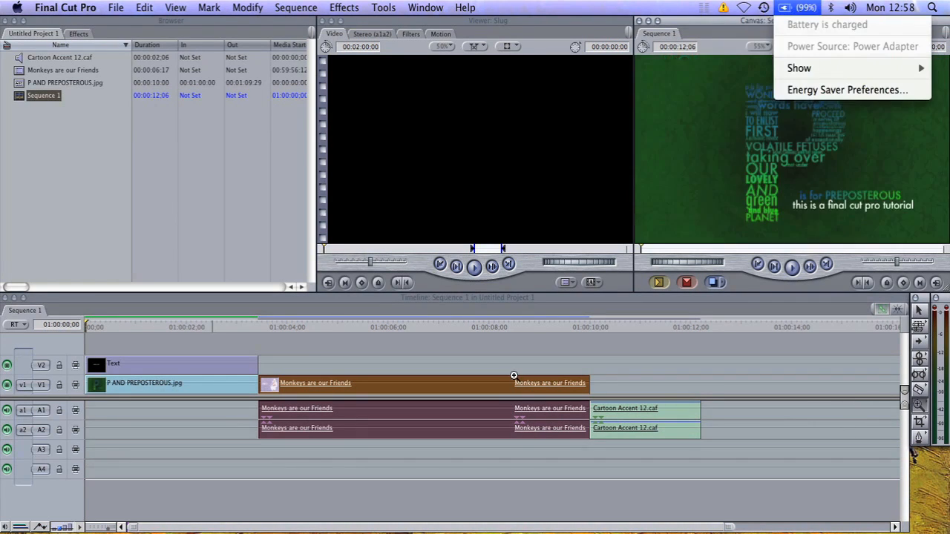
click(494, 397)
click(494, 387)
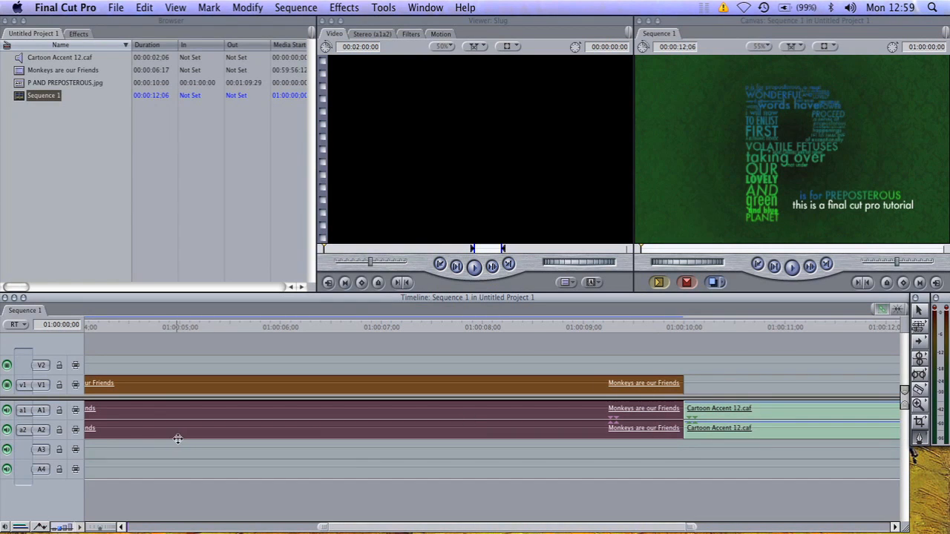
scroll(173, 439, left, 10)
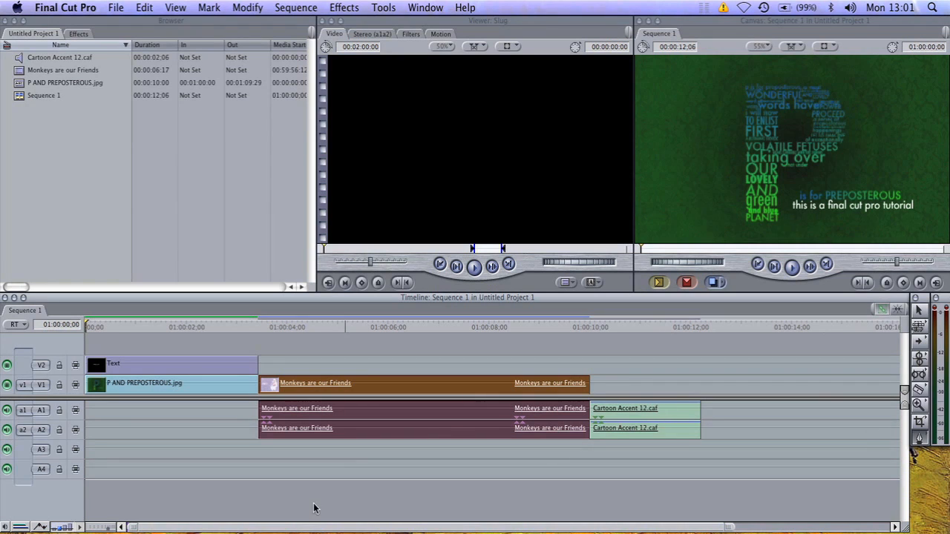
Step: Turn on clip overlays, keyframe the Text clip's opacity to fade in over about its first 1.5 seconds, and preview it
click(42, 527)
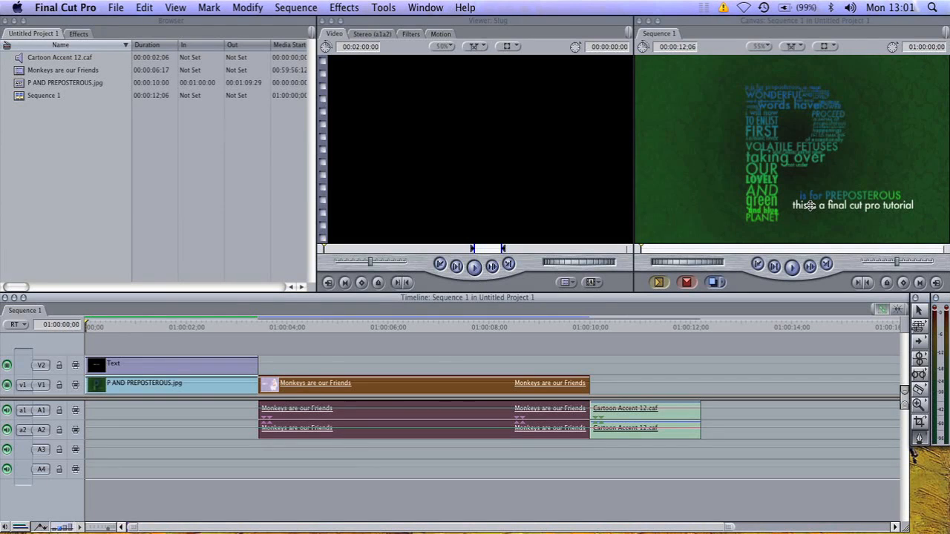
alt+click(162, 358)
drag(84, 360, 86, 389)
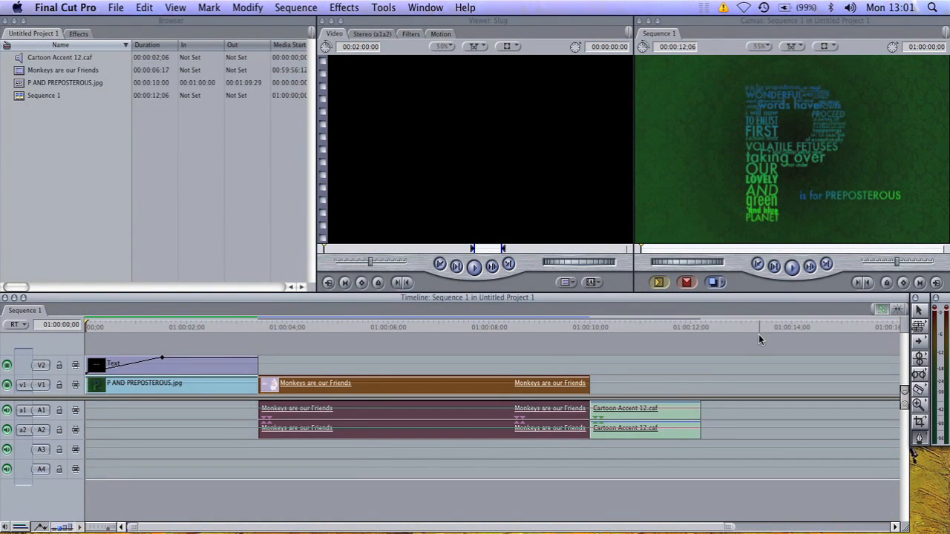
key(space)
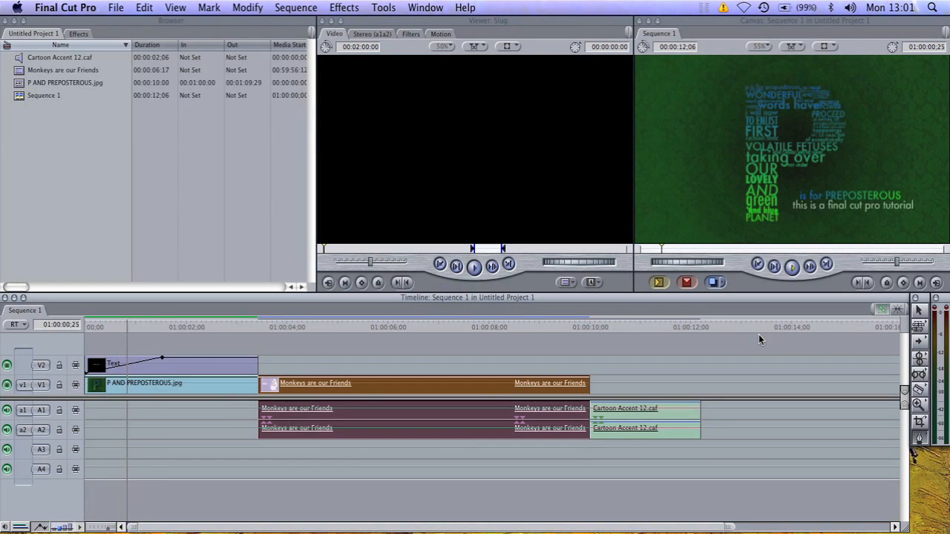
key(space)
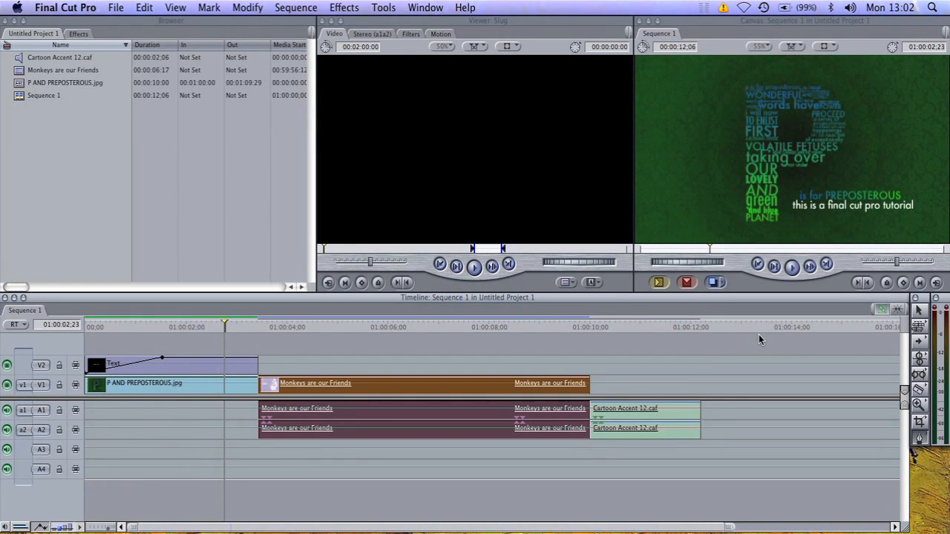
Step: Add an audio level keyframe about a third into the Monkeys are our Friends clip, lower its level slightly and play it back
click(373, 410)
drag(373, 408, 374, 417)
key(space)
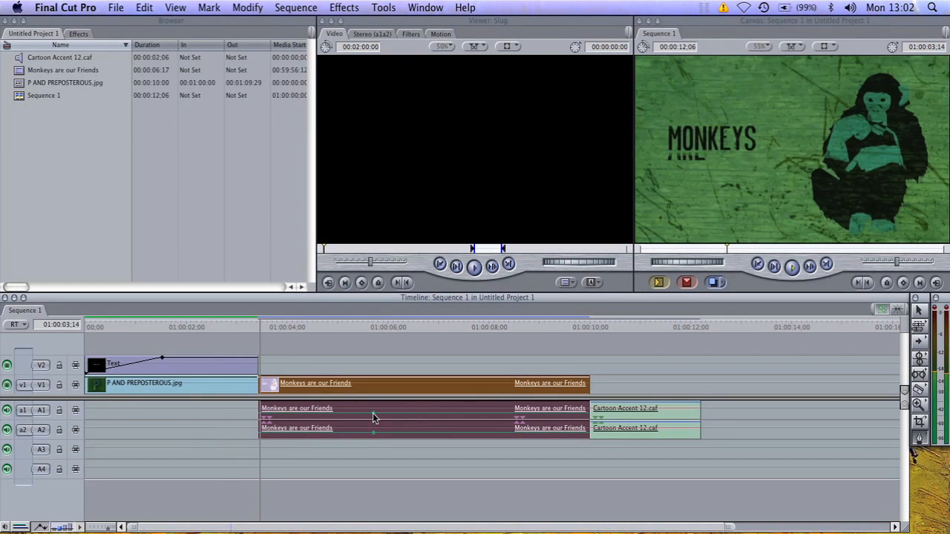
key(space)
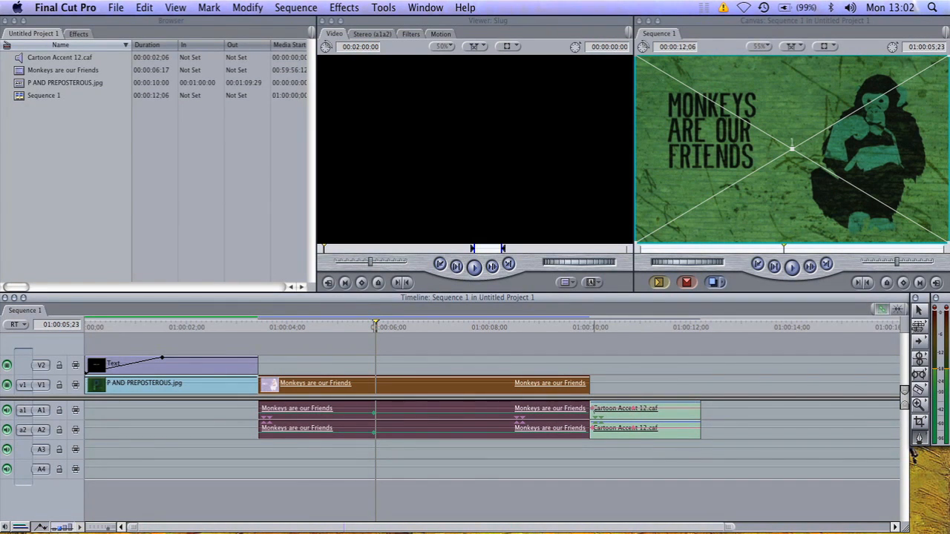
Step: Play part of the Monkeys are our Friends clip and the Cartoon Accent 12.caf audio from 01:00:10;01
key(space)
key(space)
drag(397, 326, 592, 346)
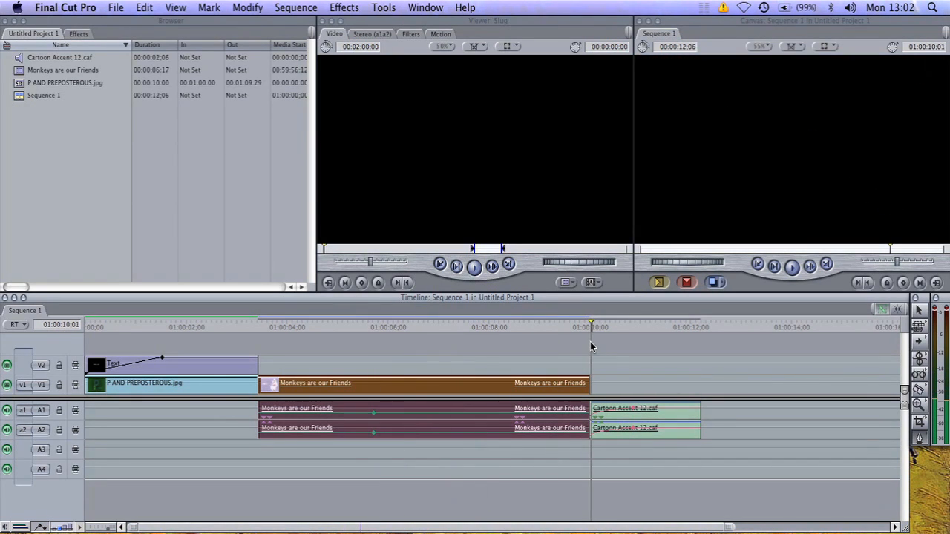
key(space)
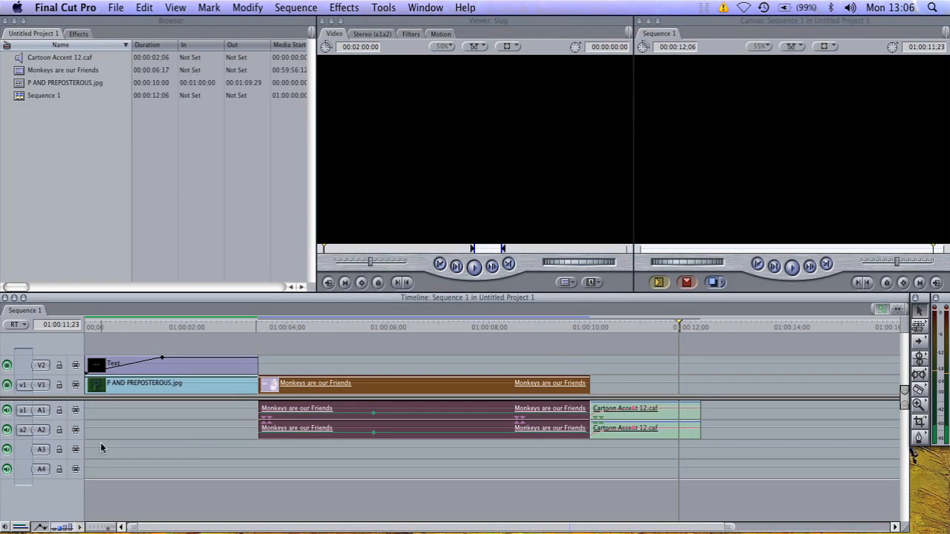
Step: Try moving the linked Monkeys are our Friends clip slightly earlier onto track V2 and undo the move
click(210, 431)
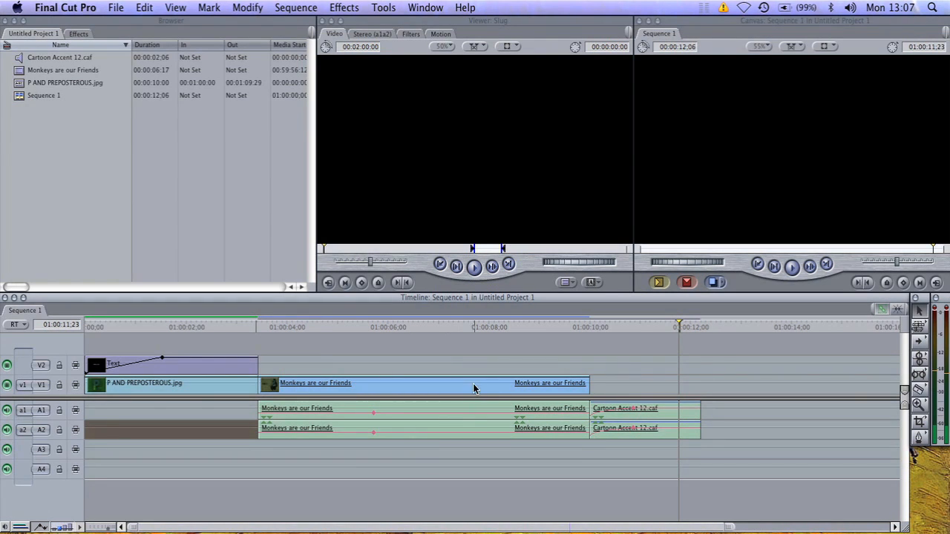
mouse_move(461, 384)
mouse_down()
mouse_move(499, 386)
mouse_move(462, 383)
mouse_move(475, 364)
mouse_move(600, 364)
mouse_move(448, 375)
mouse_up()
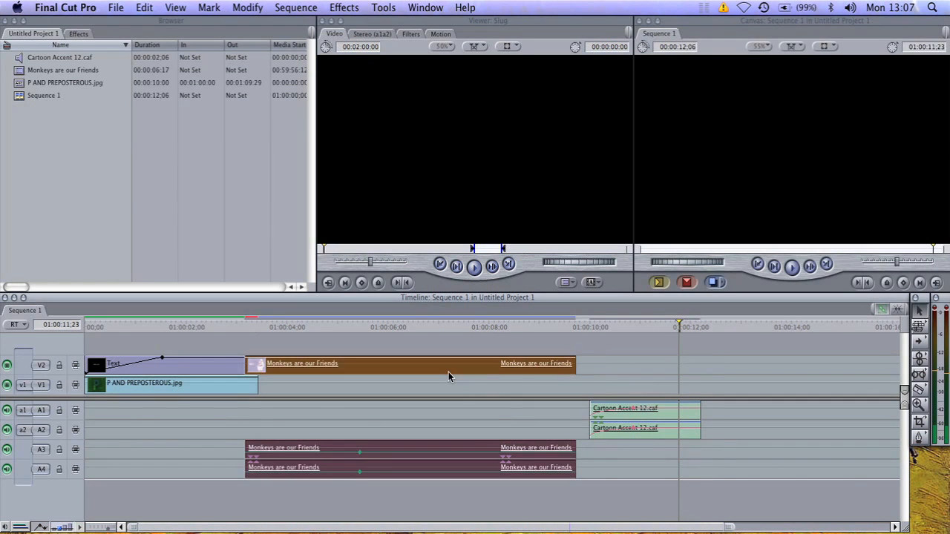
key(super+z)
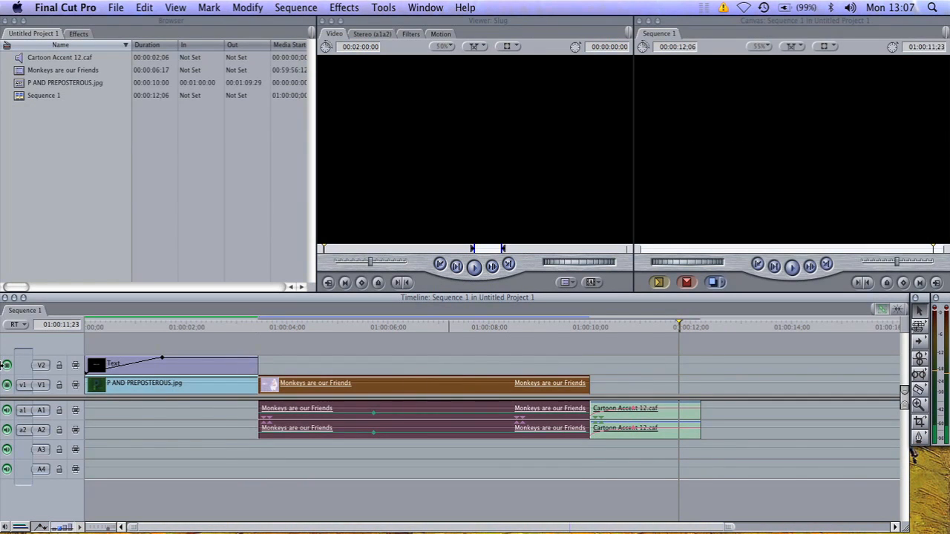
Step: Lock track V1, try shifting the Monkeys are our Friends audio 01:15 earlier on A1 and A2, and undo the shift
click(59, 385)
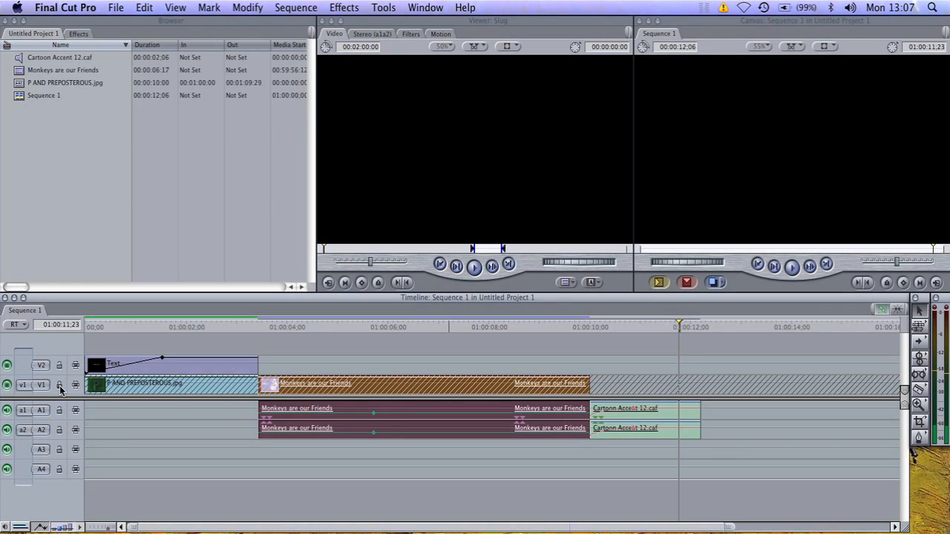
drag(416, 411, 343, 420)
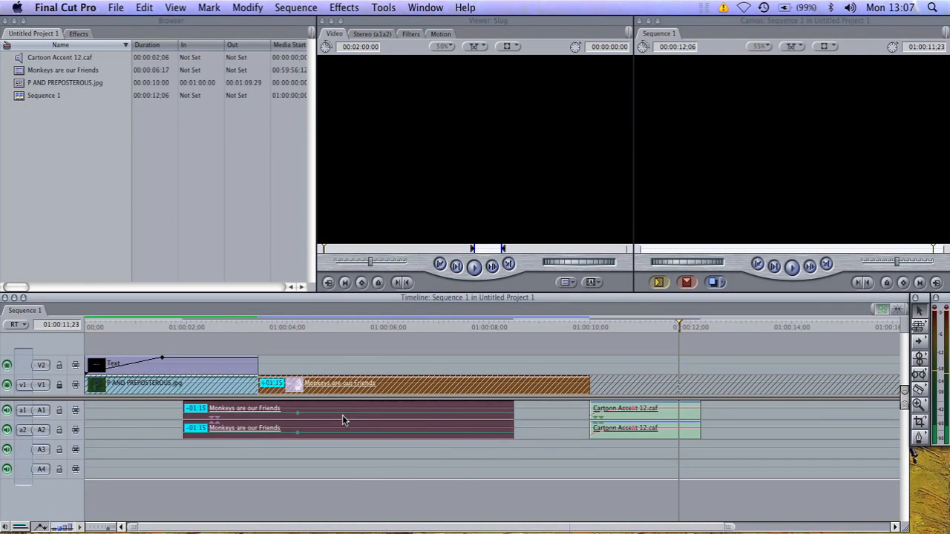
key(super+z)
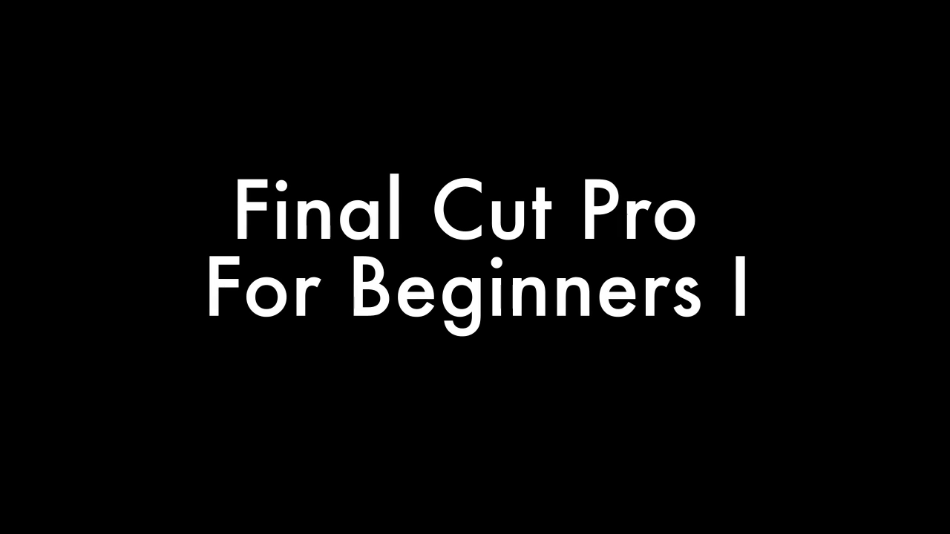